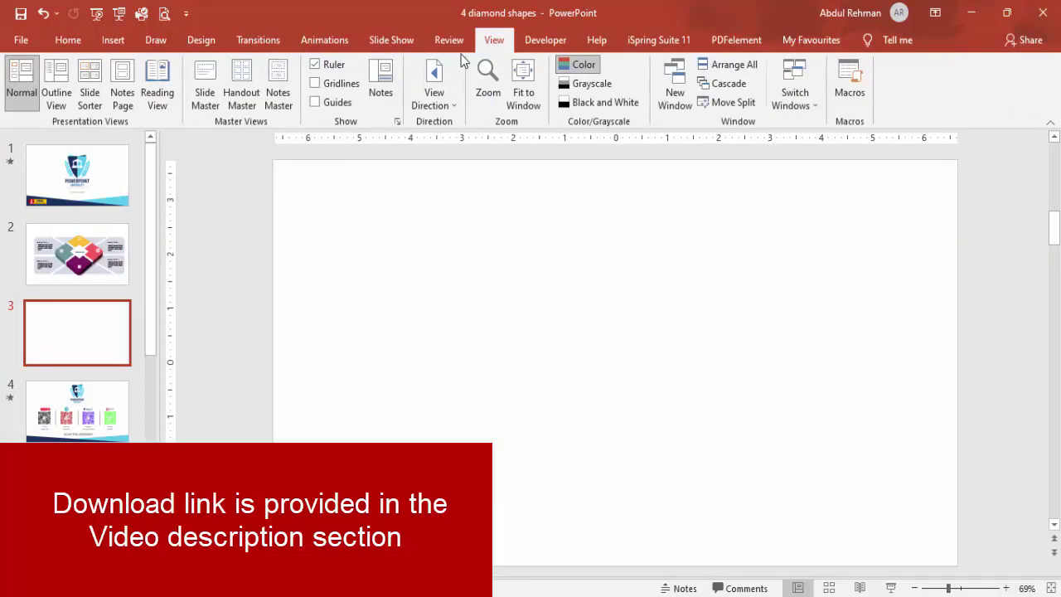
# Step: Switch on the drawing guides for the blank third slide
pyautogui.click(335, 103)
# Step: Draw a large rounded square at the slide centre and make its corner rounding smaller
pyautogui.click(113, 41)
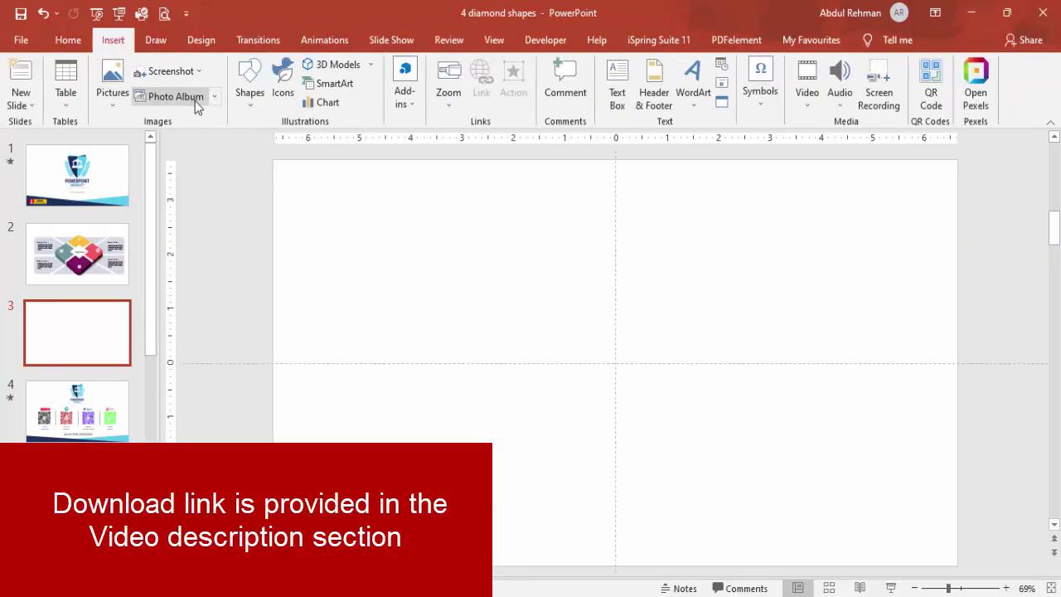
pyautogui.click(248, 96)
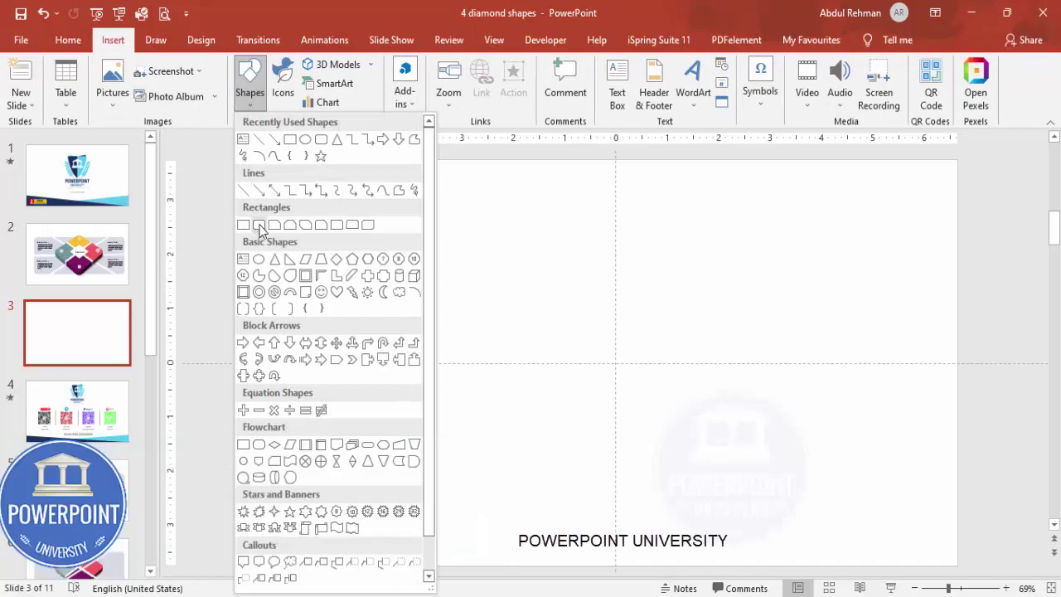
pyautogui.click(259, 225)
pyautogui.moveTo(502, 253)
pyautogui.mouseDown()
pyautogui.moveTo(665, 396)
pyautogui.moveTo(668, 426)
pyautogui.moveTo(735, 475)
pyautogui.mouseUp()
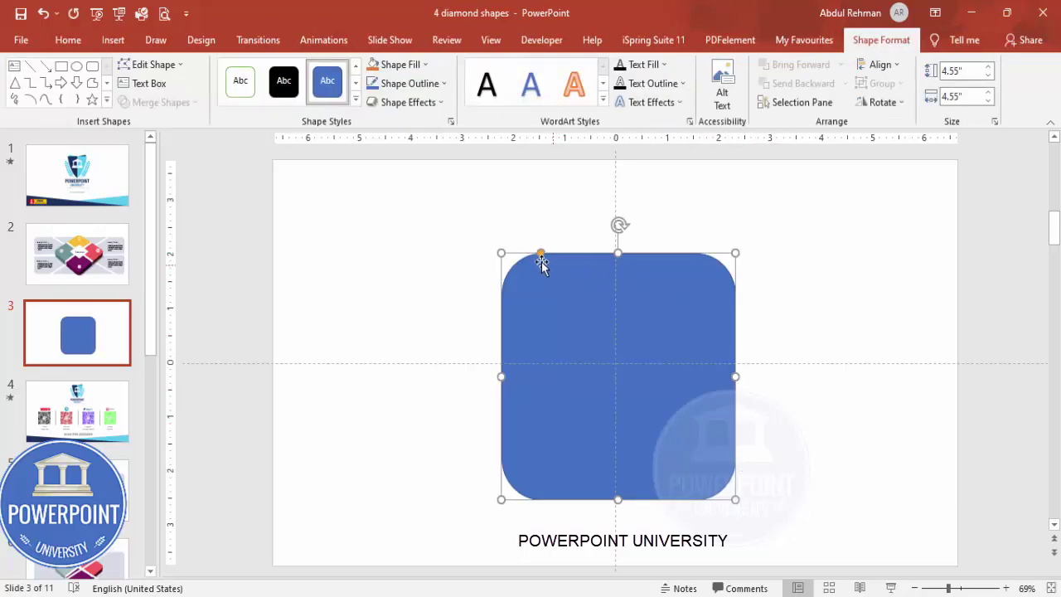
pyautogui.moveTo(541, 253); pyautogui.dragTo(520, 257)
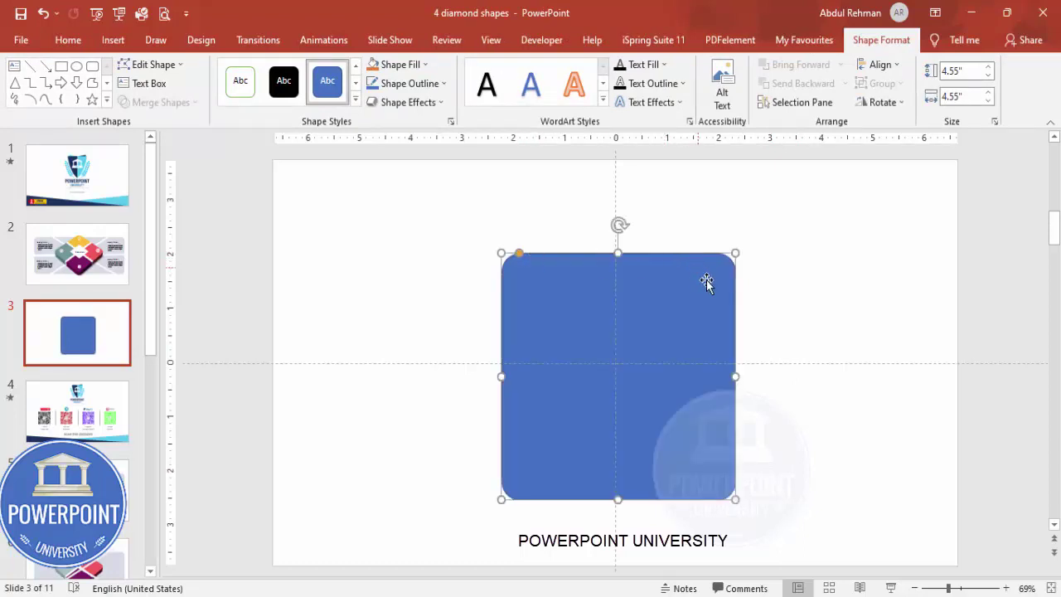
# Step: Remove the square's outline and rotate it 45° into a diamond
pyautogui.click(412, 84)
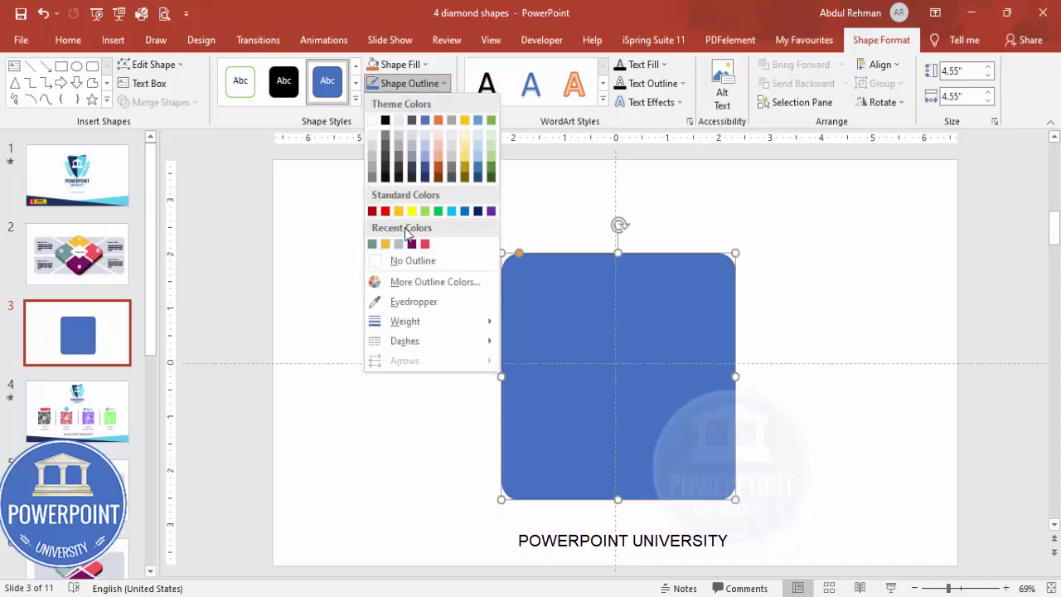
pyautogui.click(424, 261)
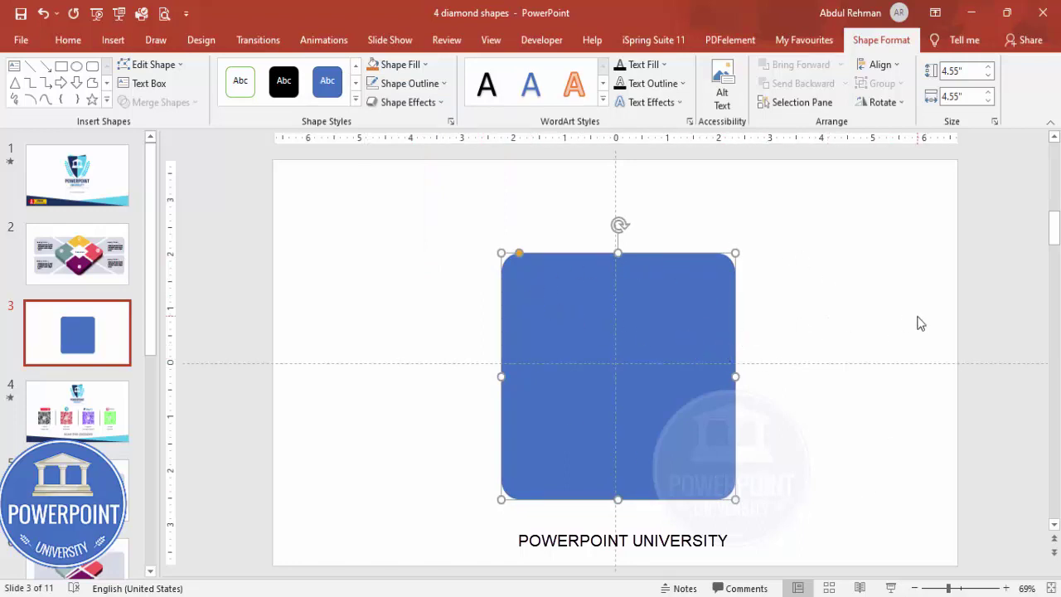
pyautogui.hotkey('alt', 'Right')
pyautogui.hotkey('alt', 'Right')
pyautogui.hotkey('alt', 'Right')
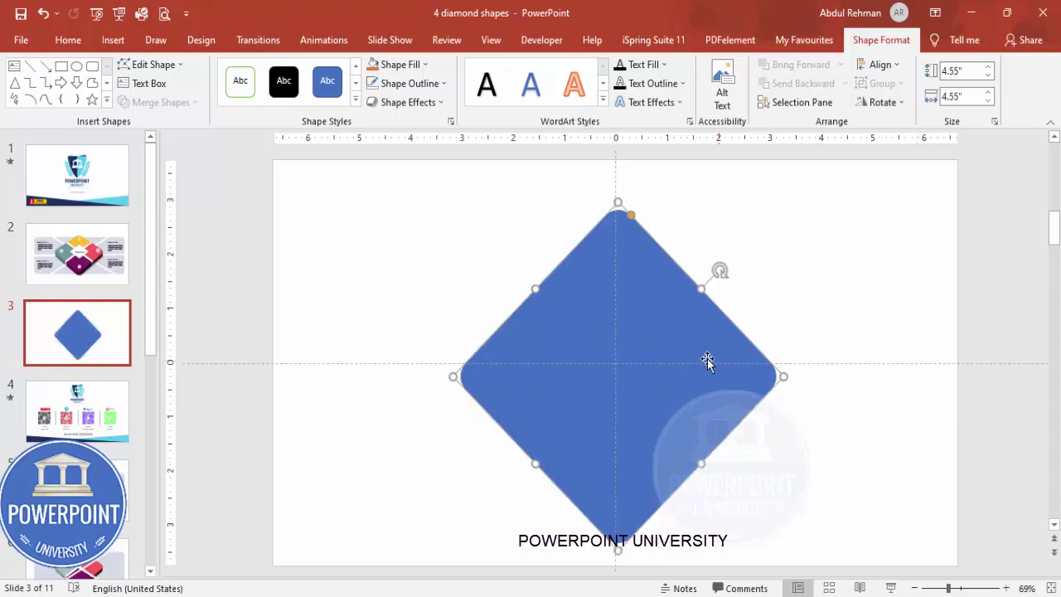
pyautogui.click(783, 251)
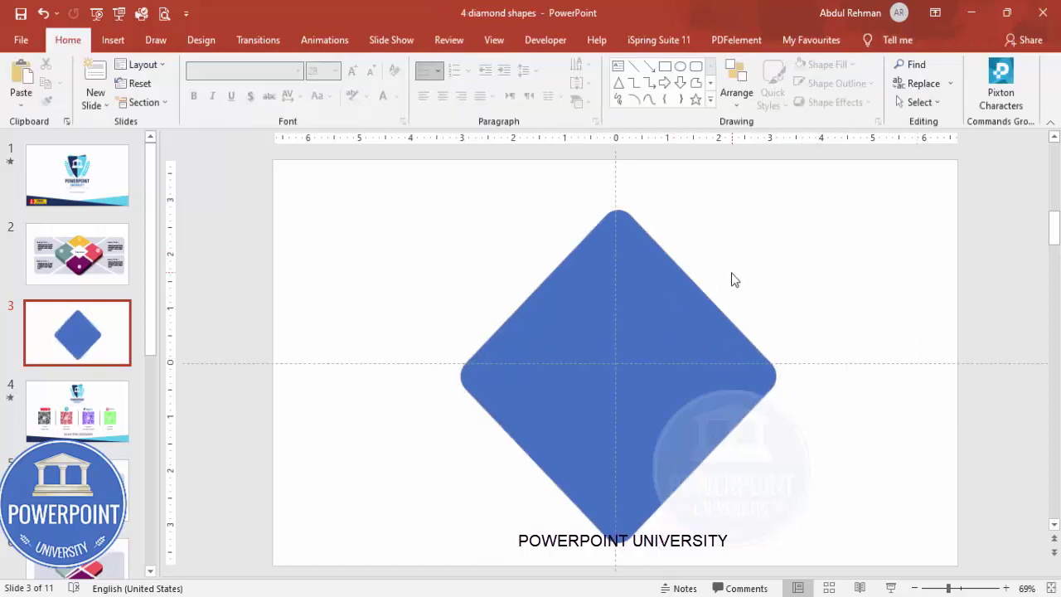
pyautogui.click(113, 39)
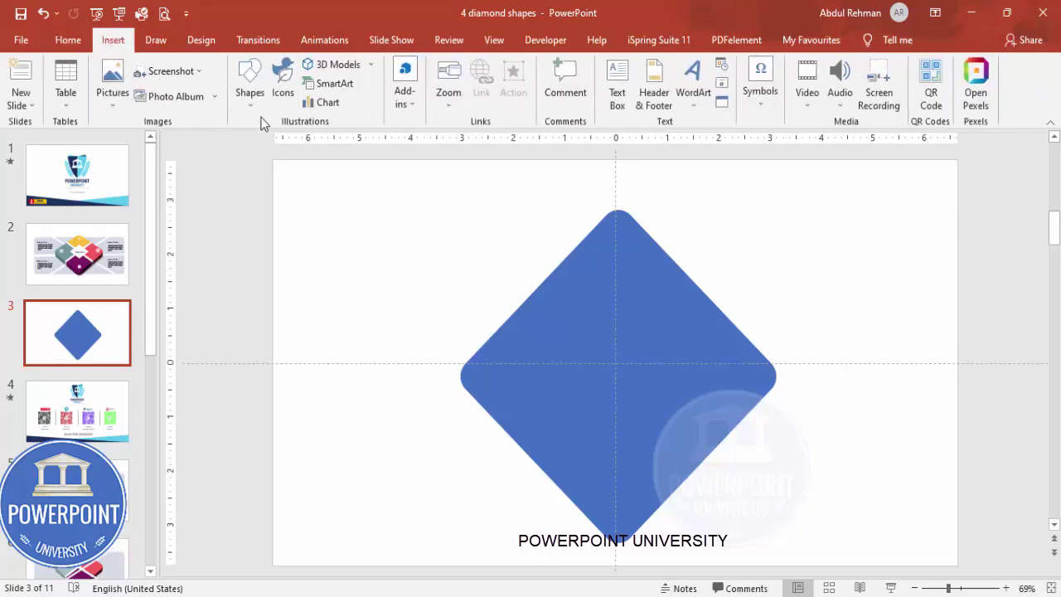
# Step: Draw a tall thin rectangle bar with no outline and a light grey fill
pyautogui.click(250, 83)
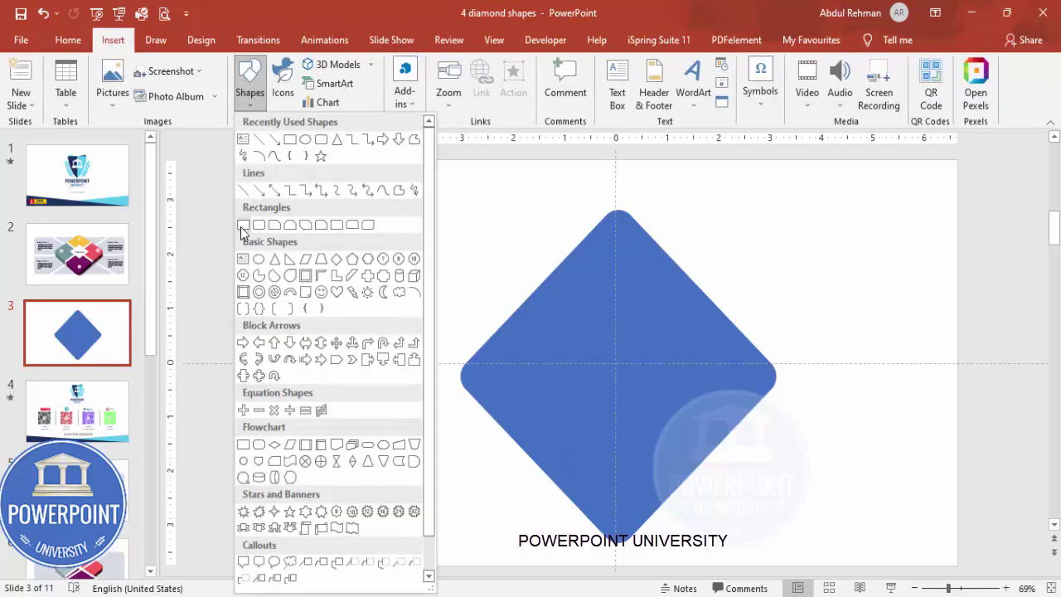
pyautogui.click(243, 225)
pyautogui.moveTo(425, 181); pyautogui.dragTo(431, 574)
pyautogui.click(409, 83)
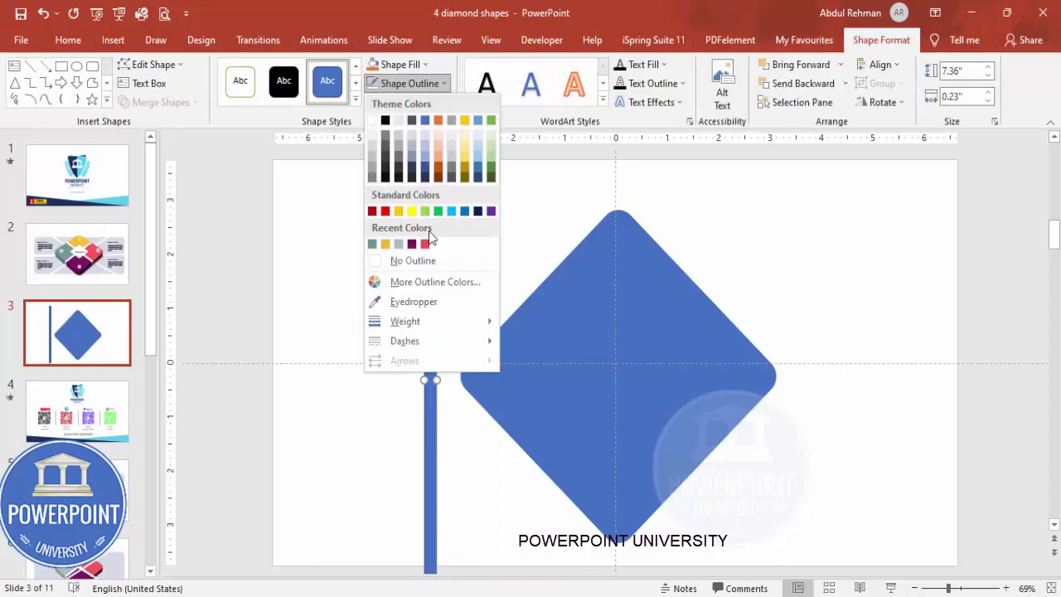
pyautogui.click(402, 261)
pyautogui.click(391, 64)
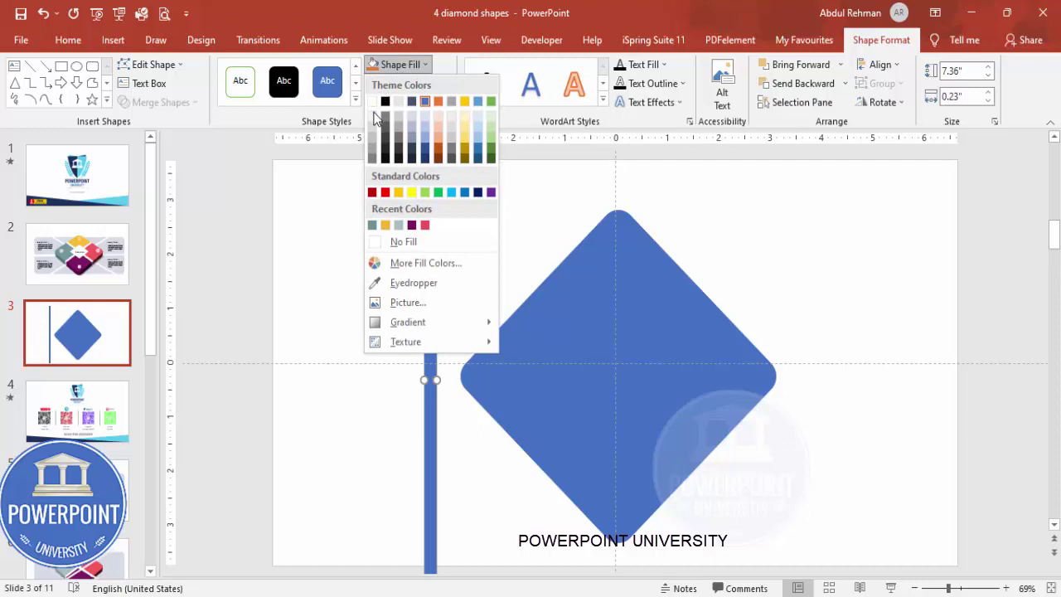
pyautogui.click(372, 131)
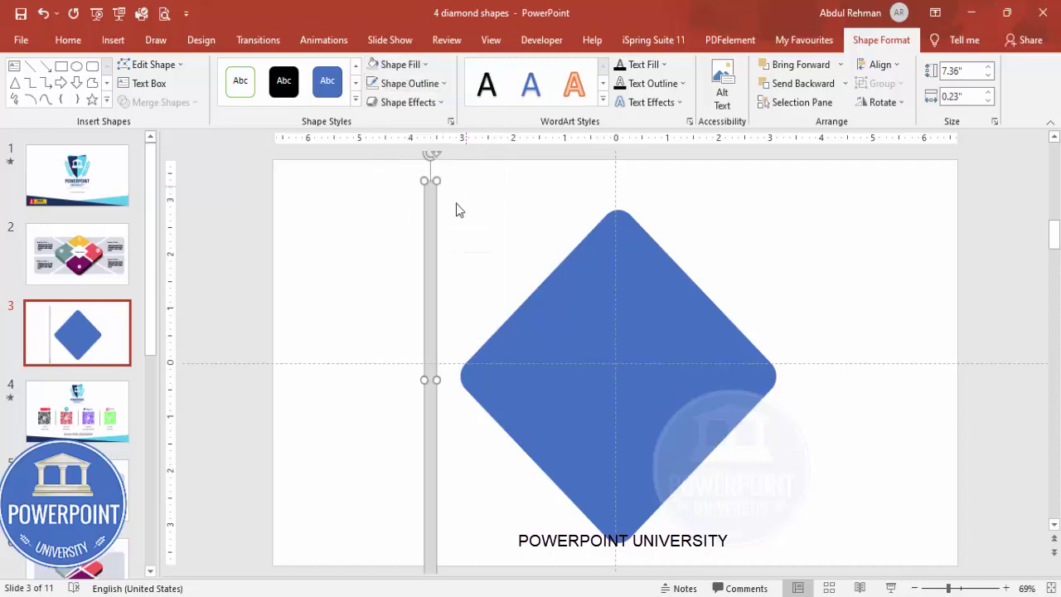
# Step: Tilt the grey bar to -45° and centre it on the diamond horizontally and vertically
pyautogui.click(885, 66)
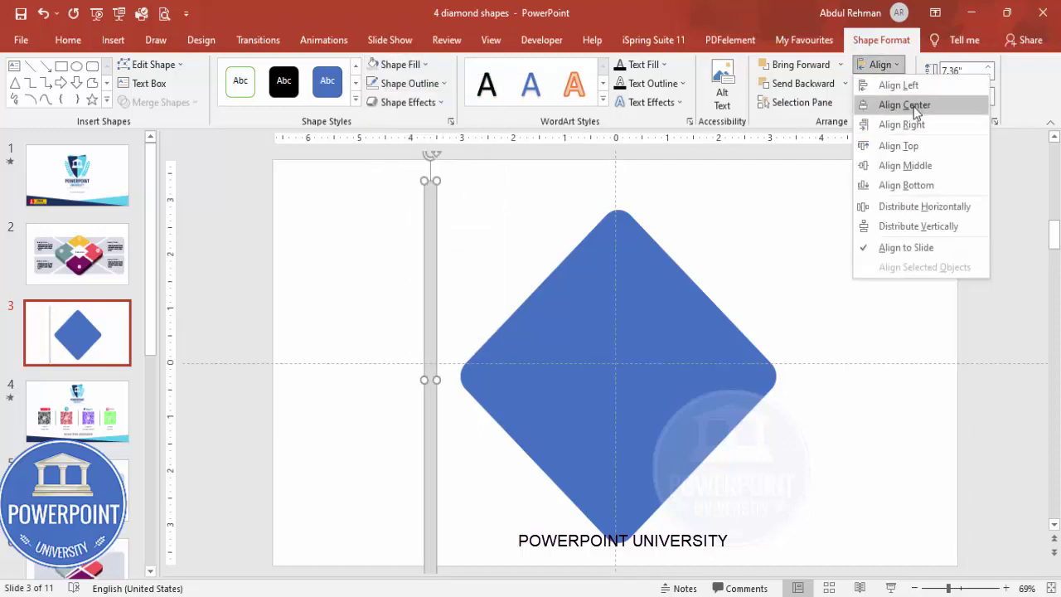
pyautogui.click(908, 105)
pyautogui.click(882, 64)
pyautogui.click(944, 148)
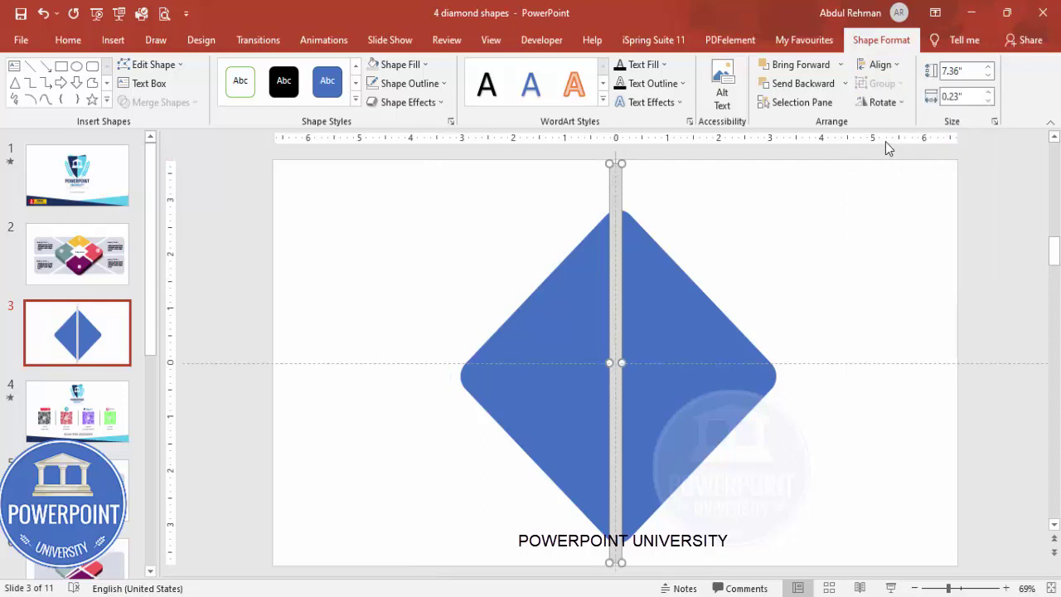
pyautogui.hotkey('alt', 'Left')
pyautogui.hotkey('alt', 'Left')
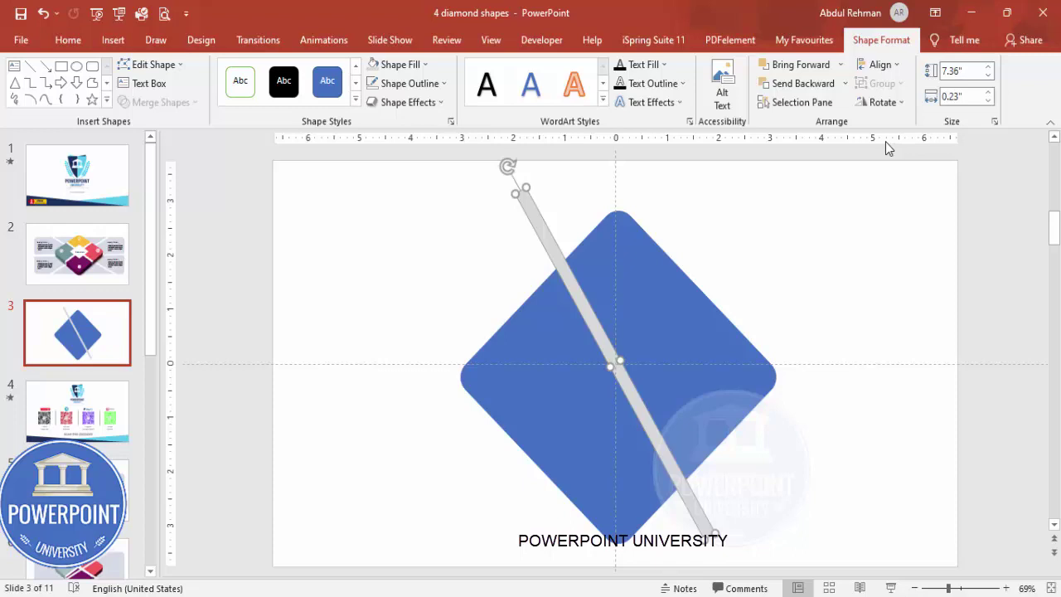
pyautogui.hotkey('alt', 'Left')
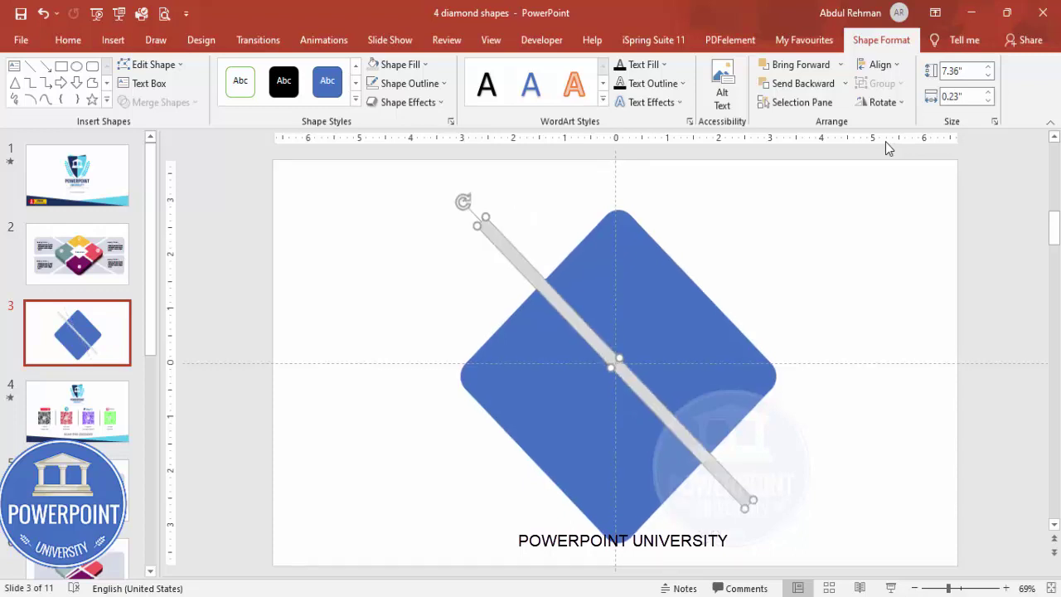
pyautogui.press('Right')
pyautogui.press('Right')
pyautogui.press('Down')
pyautogui.press('Down')
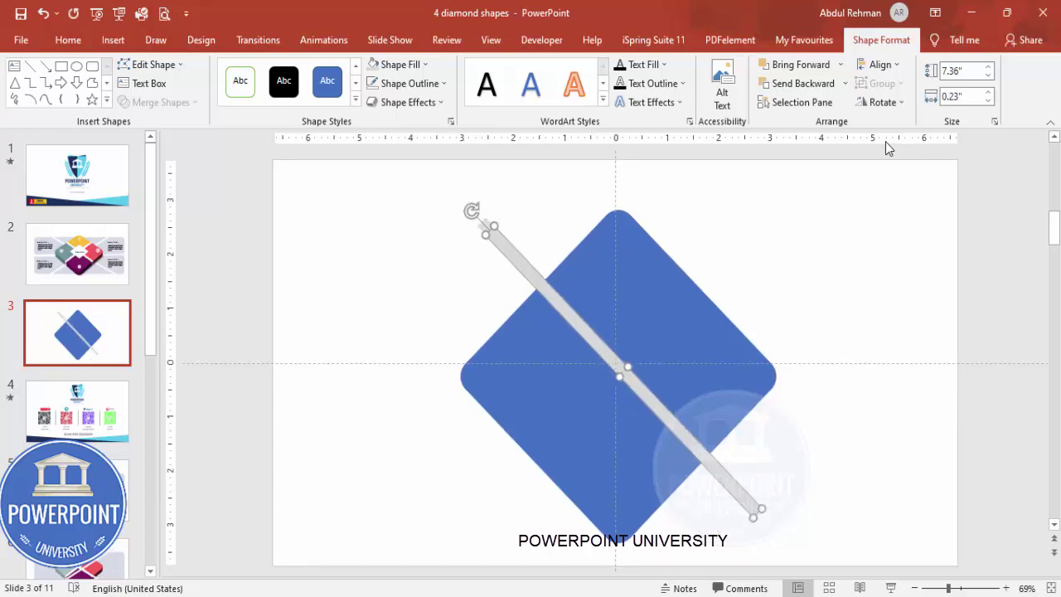
pyautogui.click(879, 66)
pyautogui.click(889, 106)
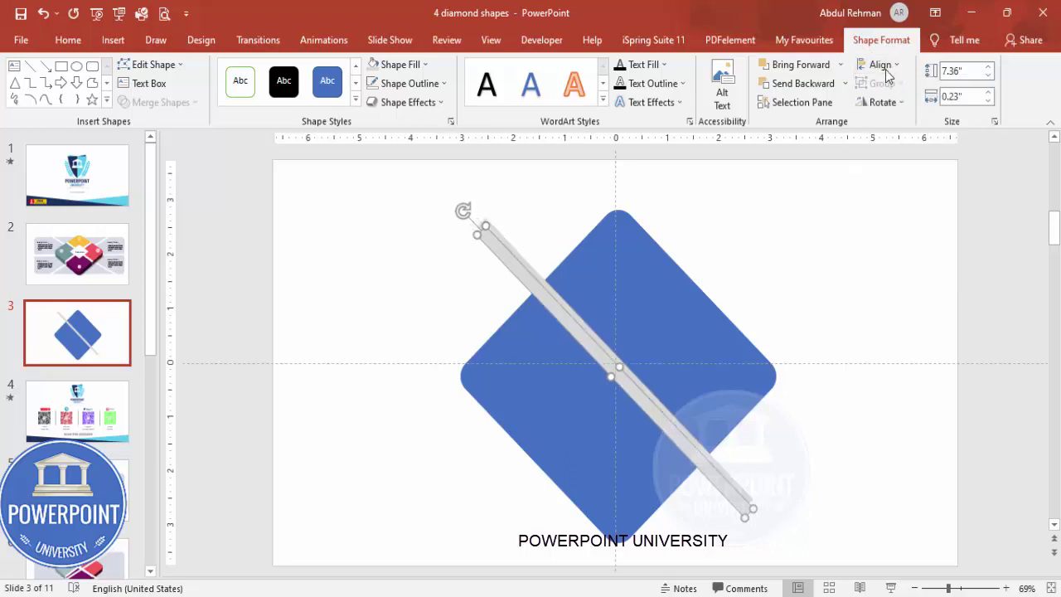
pyautogui.click(885, 70)
pyautogui.click(925, 164)
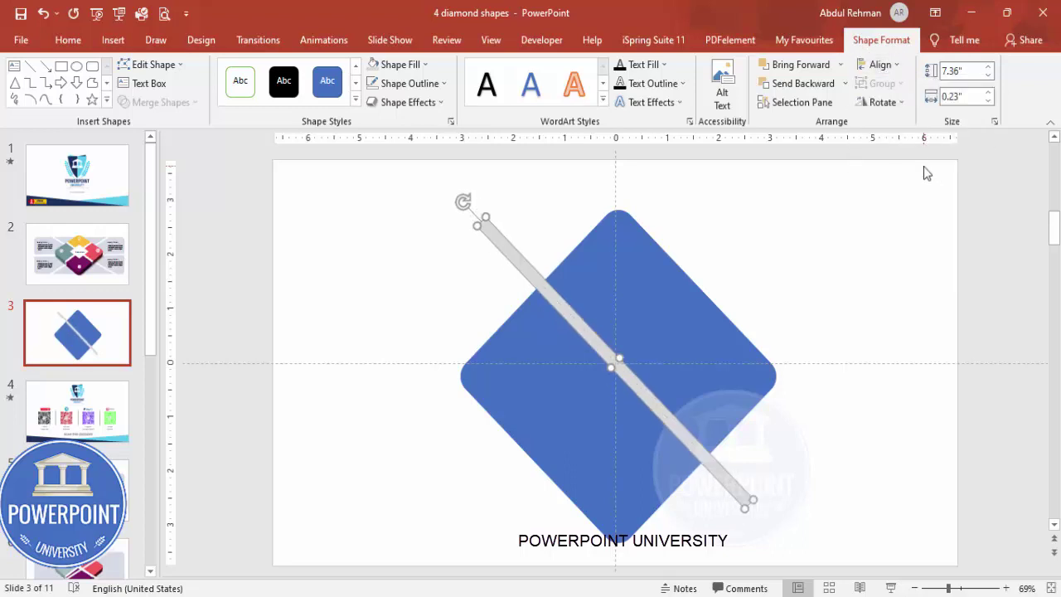
# Step: Duplicate the bar and rotate the copy to +45° so the bars form an X
pyautogui.hotkey('ctrl', 'd')
pyautogui.hotkey('alt', 'Right')
pyautogui.hotkey('alt', 'Right')
pyautogui.hotkey('alt', 'Right')
pyautogui.hotkey('alt', 'Right')
pyautogui.hotkey('alt', 'Right')
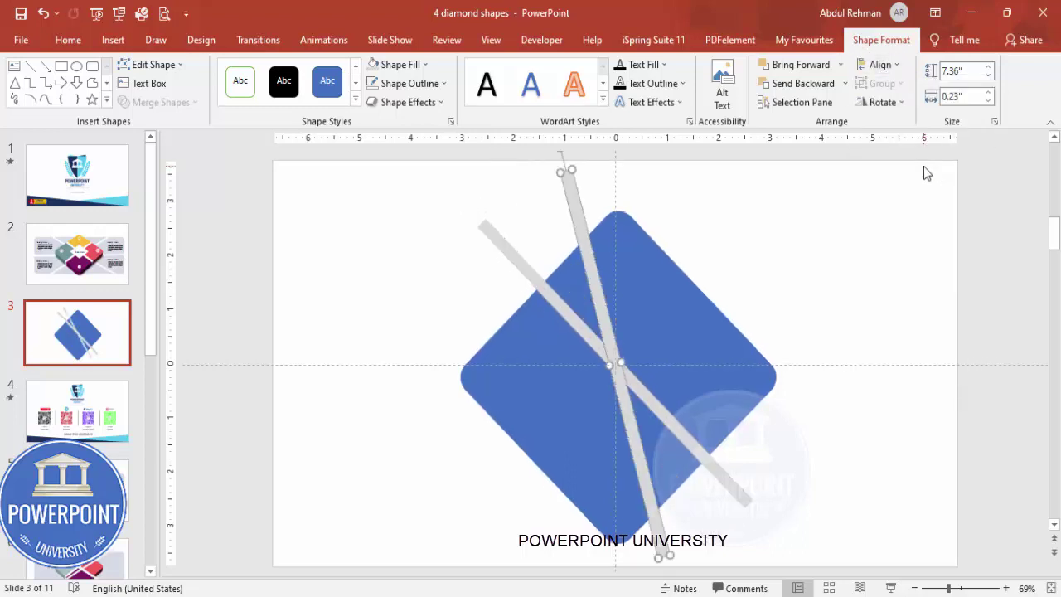
pyautogui.hotkey('alt', 'Right')
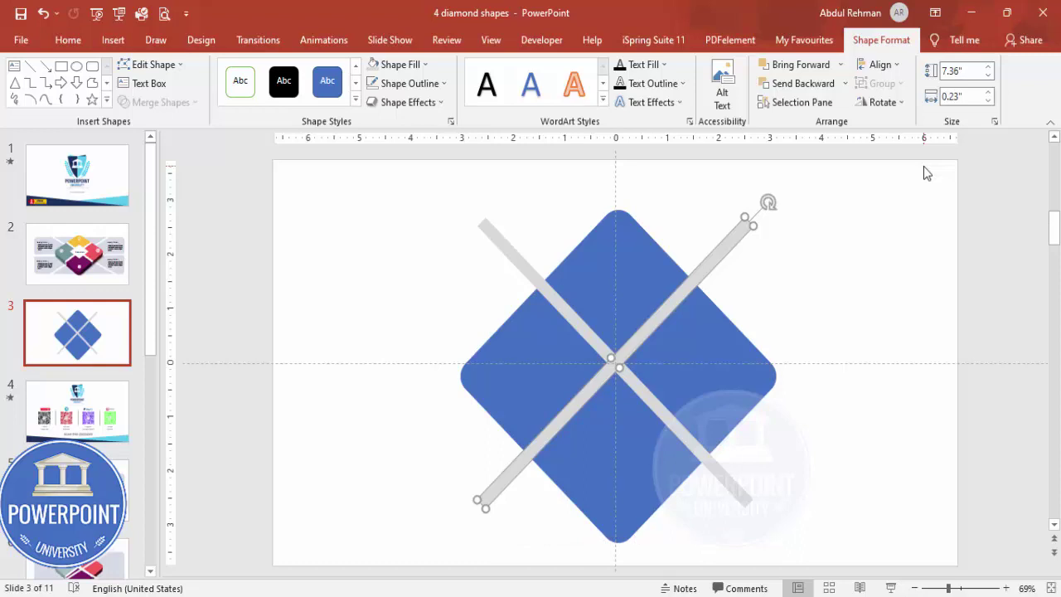
pyautogui.rightClick(100, 322)
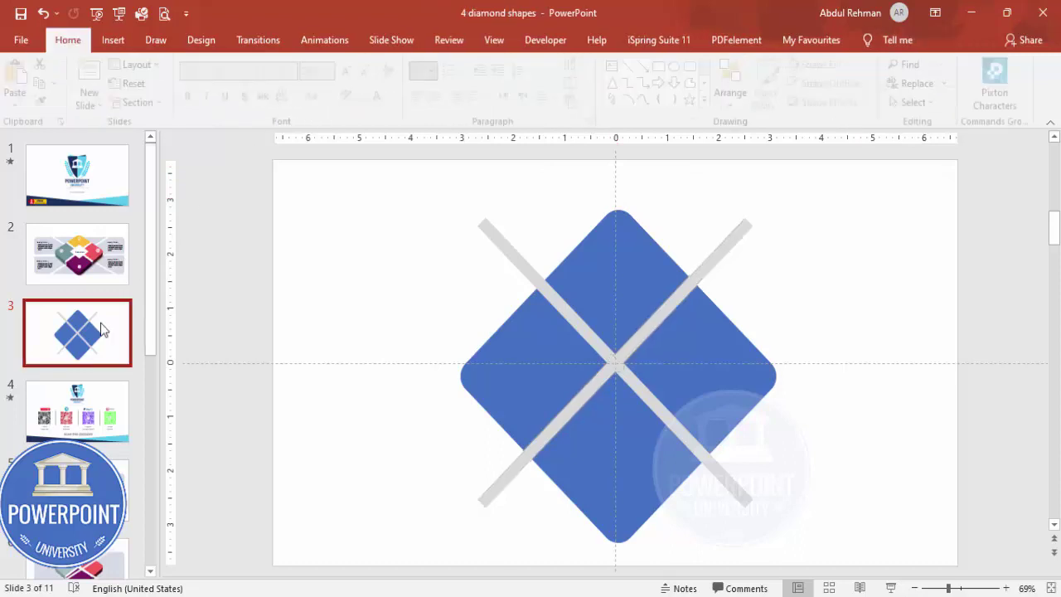
# Step: Duplicate the slide as a backup, then Fragment all shapes on slide 3 via Merge Shapes
pyautogui.click(133, 149)
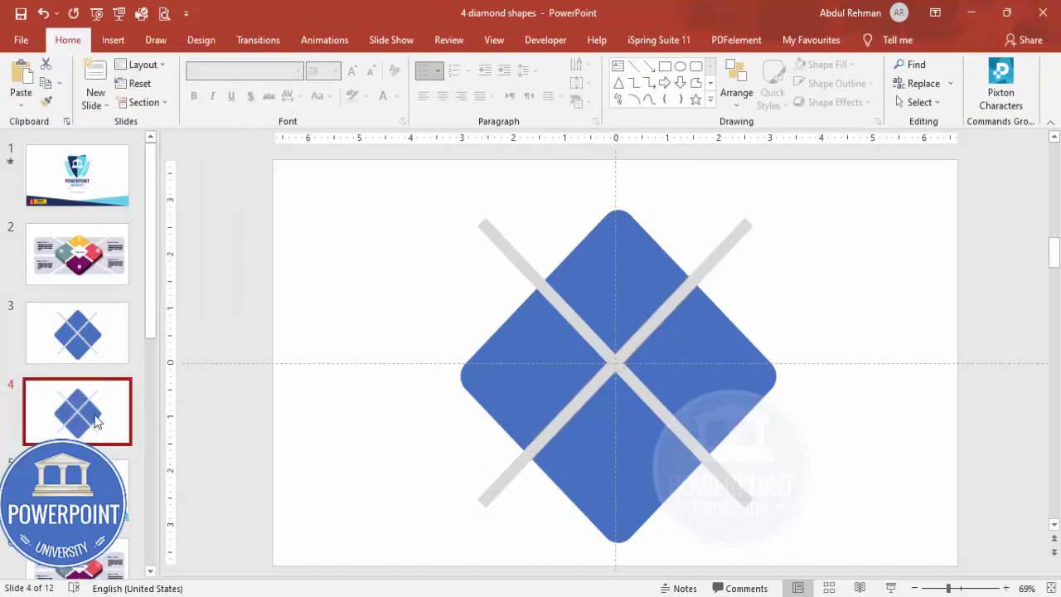
pyautogui.click(84, 343)
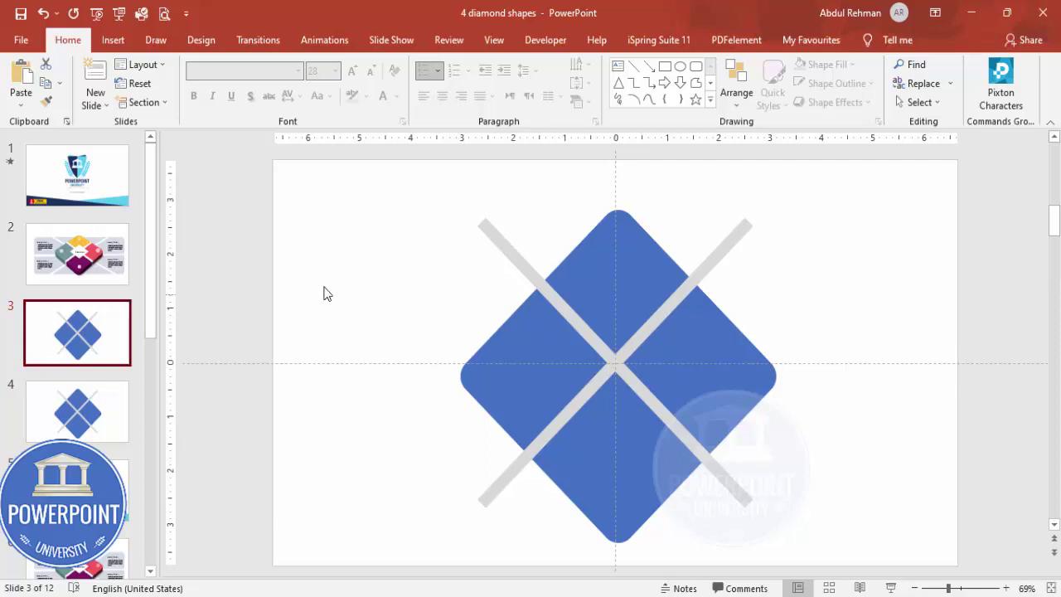
pyautogui.hotkey('ctrl', 'a')
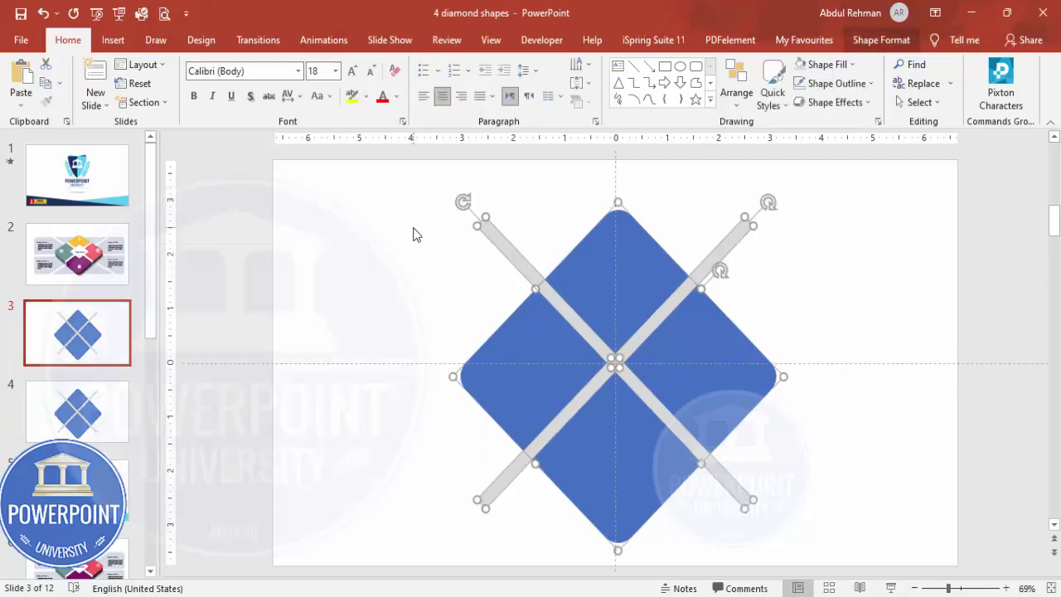
pyautogui.click(870, 48)
pyautogui.click(165, 102)
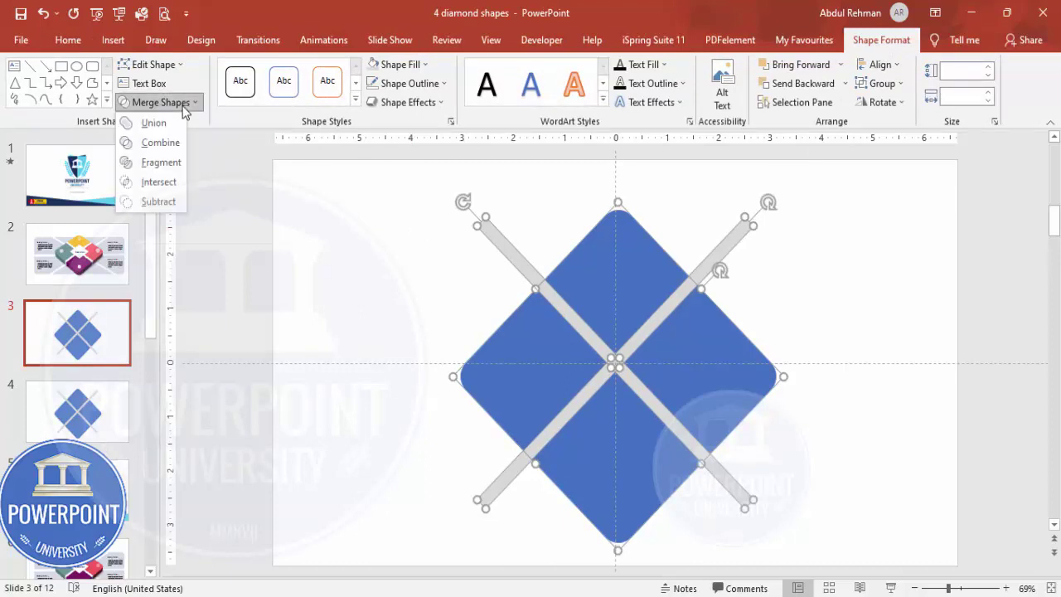
pyautogui.click(170, 164)
# Step: Delete the protruding bar ends and the upper-left and lower-right bar fragments
pyautogui.click(866, 265)
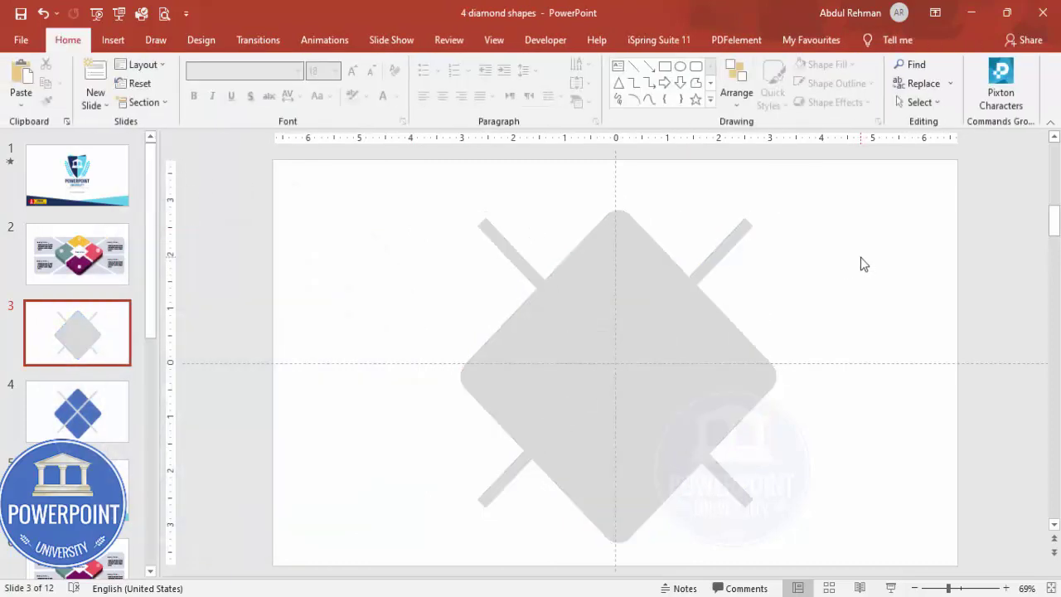
pyautogui.click(492, 248)
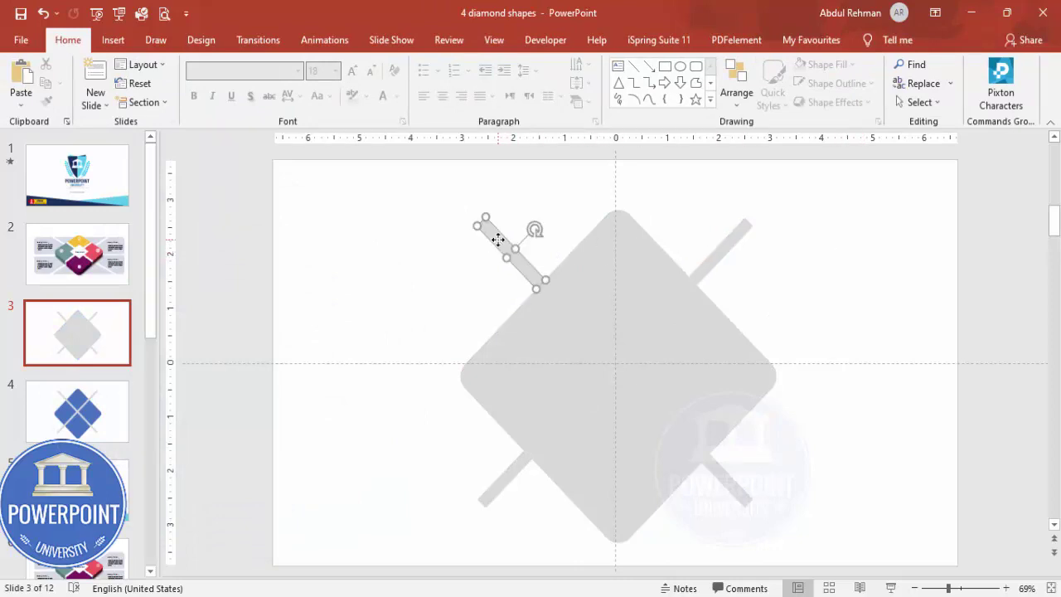
pyautogui.press('Delete')
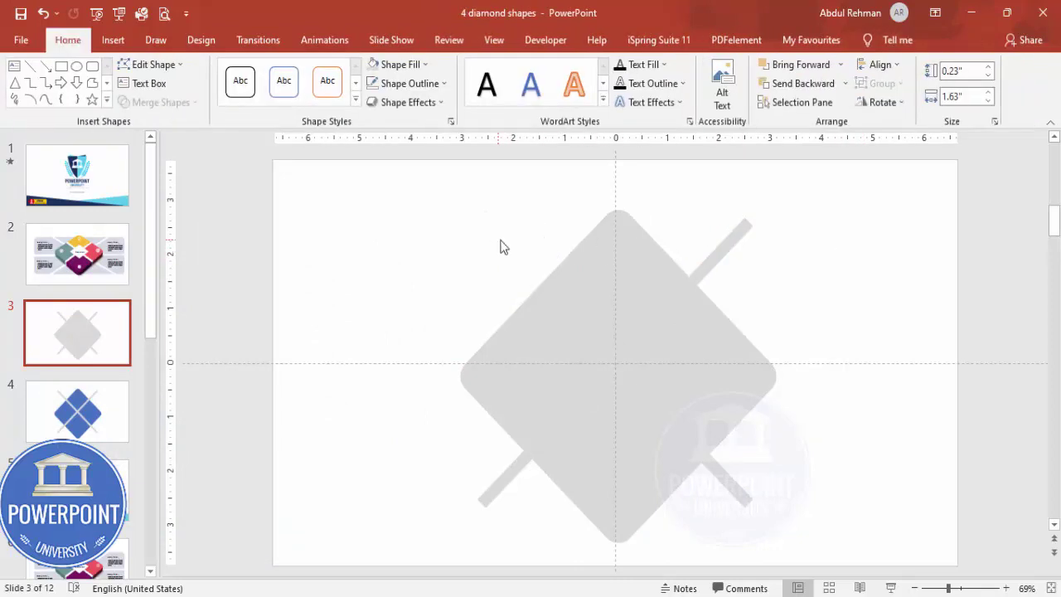
pyautogui.click(721, 256)
pyautogui.press('Delete')
pyautogui.click(747, 496)
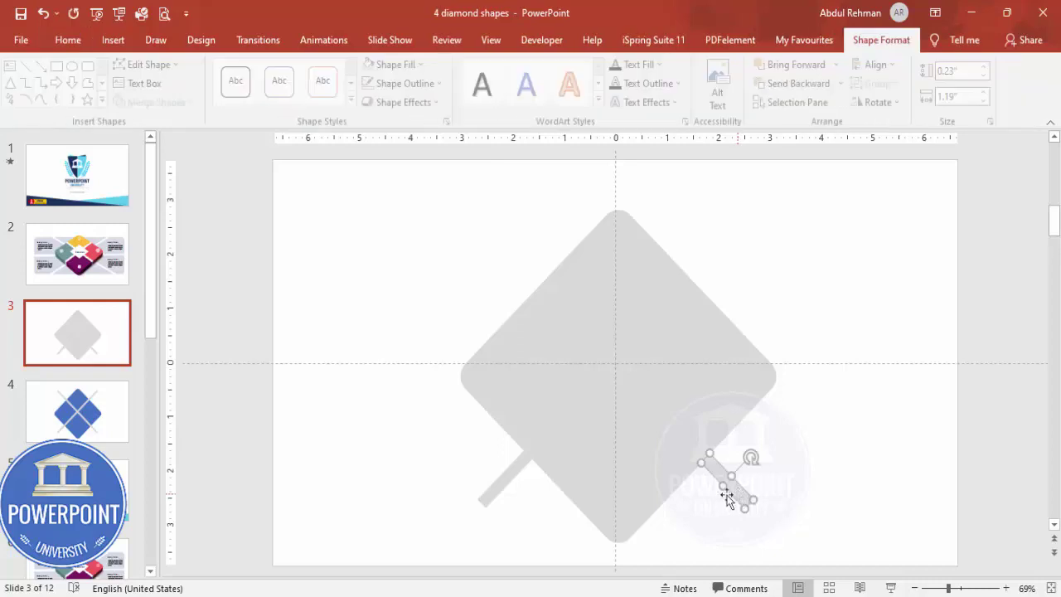
pyautogui.press('Delete')
# Step: Test pulling the four quarters apart, undo it, and delete the last lower-left bar
pyautogui.click(504, 485)
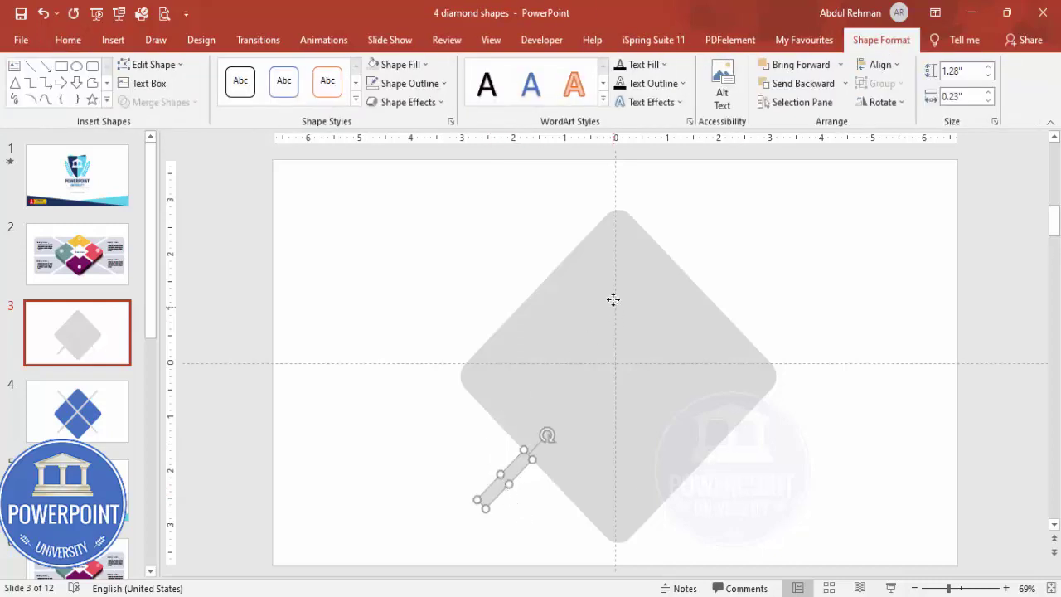
pyautogui.moveTo(613, 299); pyautogui.dragTo(638, 234)
pyautogui.moveTo(675, 312); pyautogui.dragTo(806, 410)
pyautogui.moveTo(635, 462); pyautogui.dragTo(684, 494)
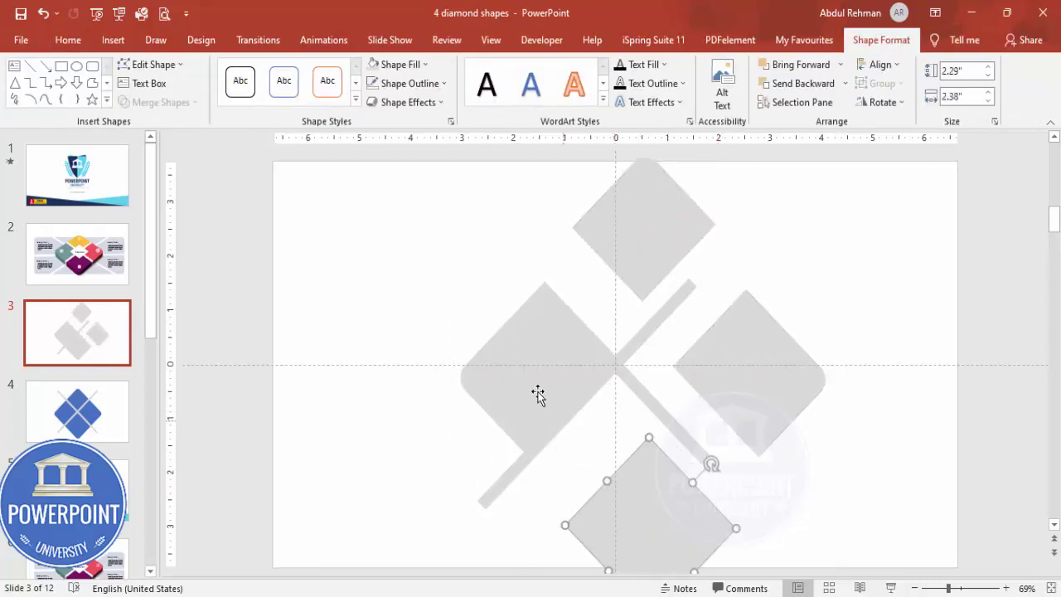
pyautogui.moveTo(539, 393); pyautogui.dragTo(407, 349)
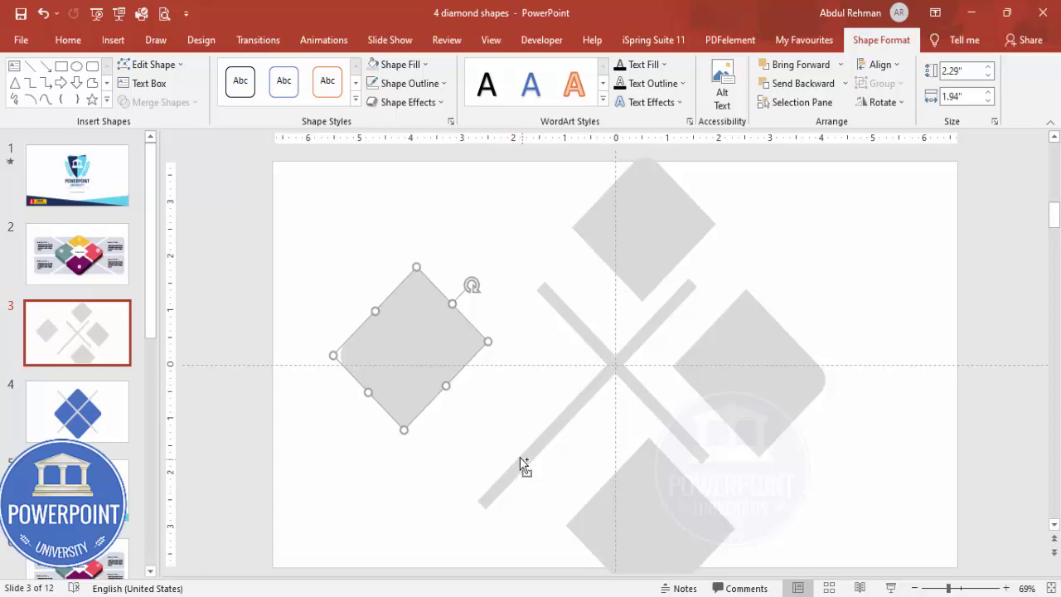
pyautogui.hotkey('ctrl', 'z')
pyautogui.hotkey('ctrl', 'z')
pyautogui.hotkey('ctrl', 'z')
pyautogui.hotkey('ctrl', 'z')
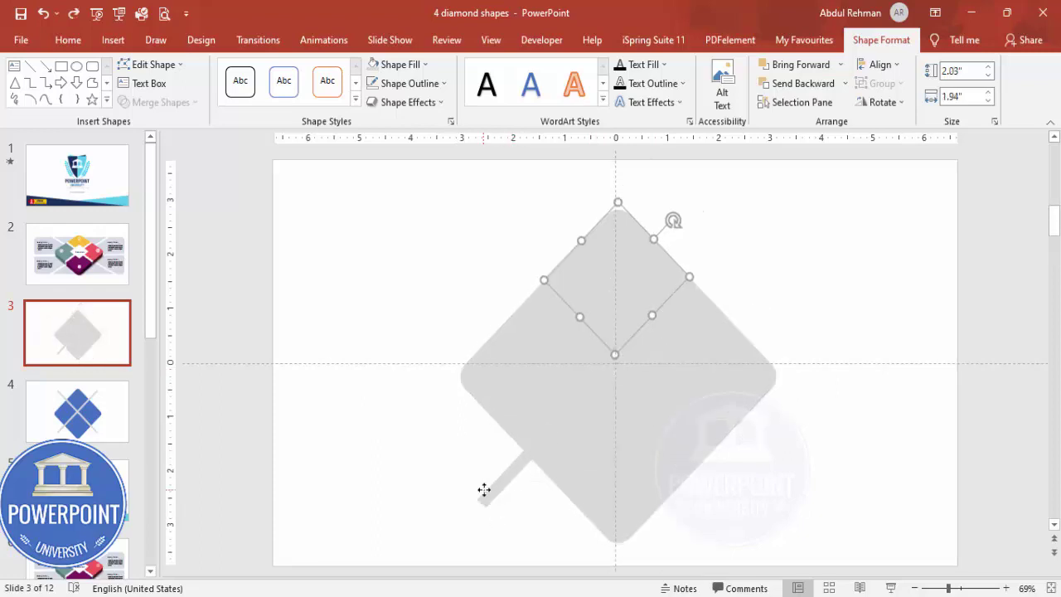
pyautogui.click(484, 489)
pyautogui.press('Delete')
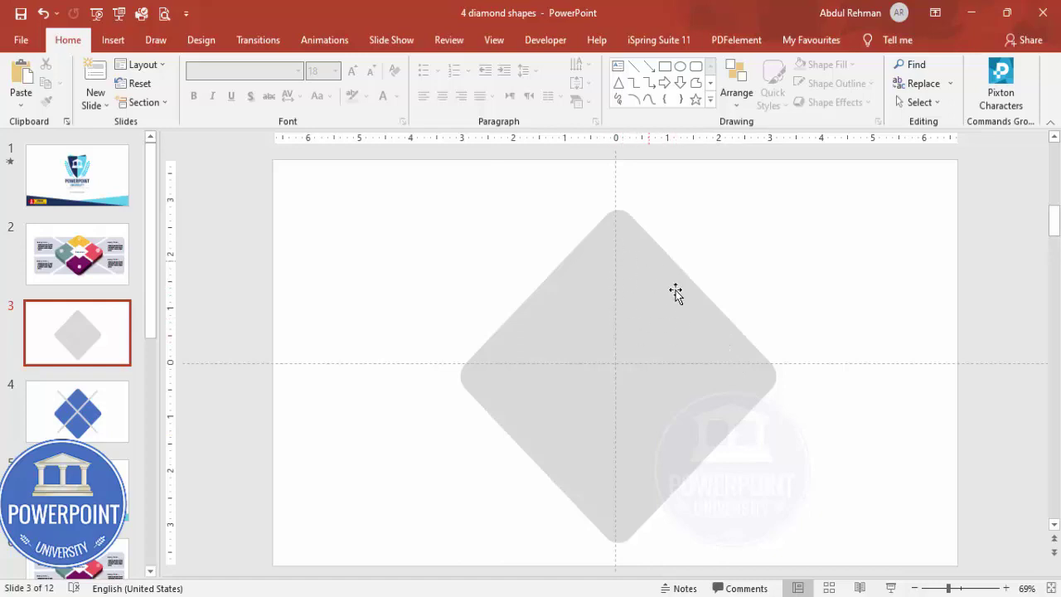
# Step: Fill the top quarter orange and the right quarter red from recent colours
pyautogui.click(629, 247)
pyautogui.rightClick(630, 246)
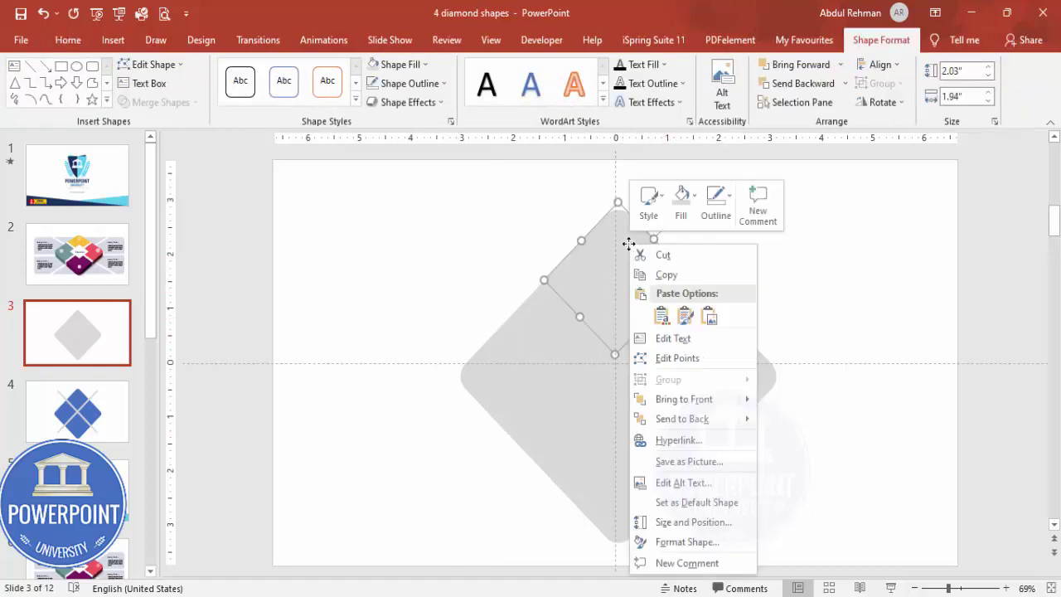
pyautogui.click(697, 544)
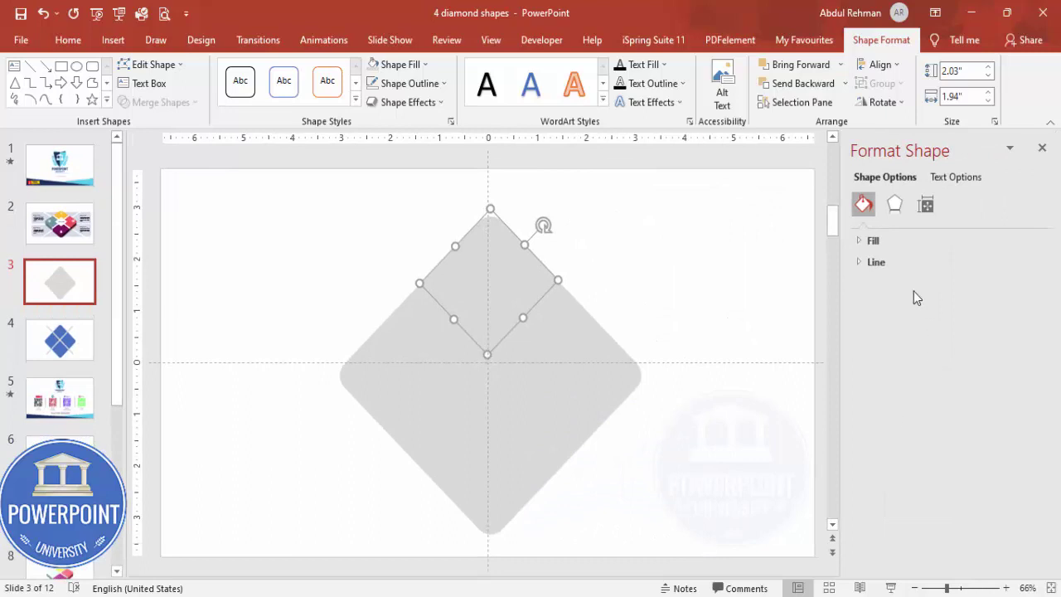
pyautogui.click(849, 242)
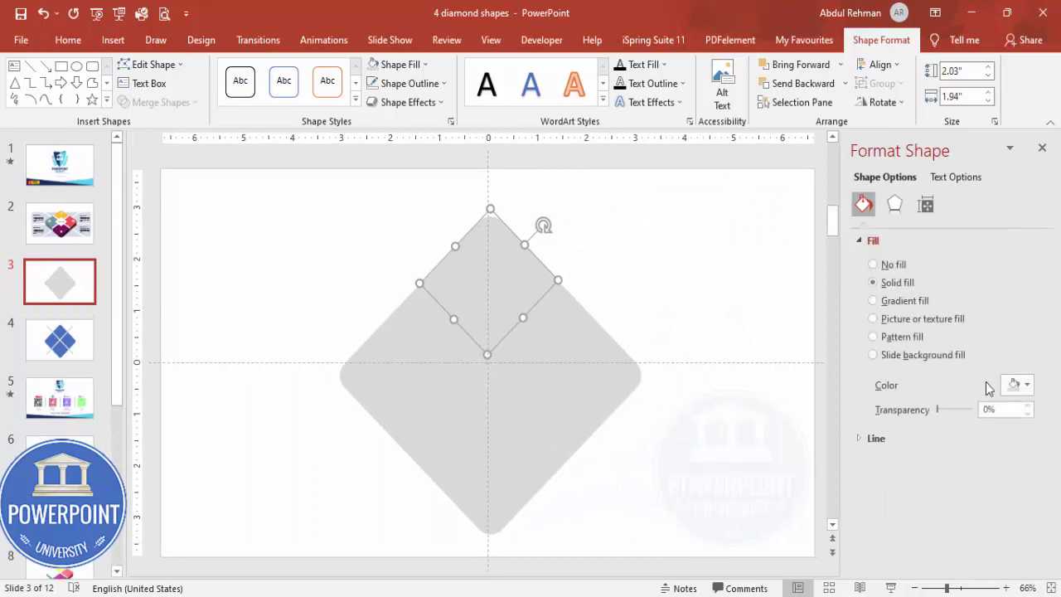
pyautogui.click(1014, 386)
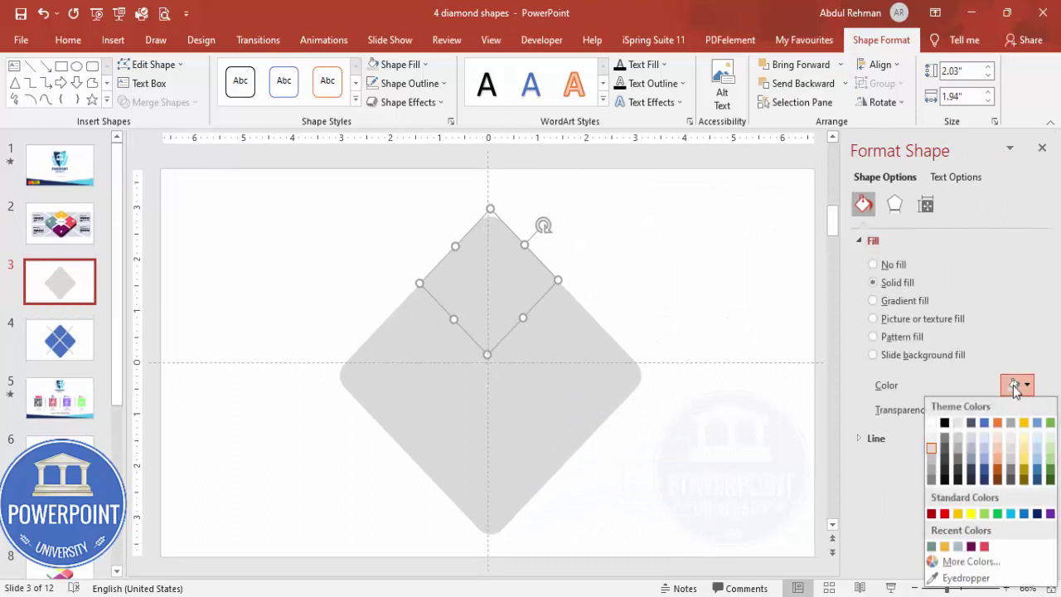
pyautogui.click(944, 546)
pyautogui.click(613, 383)
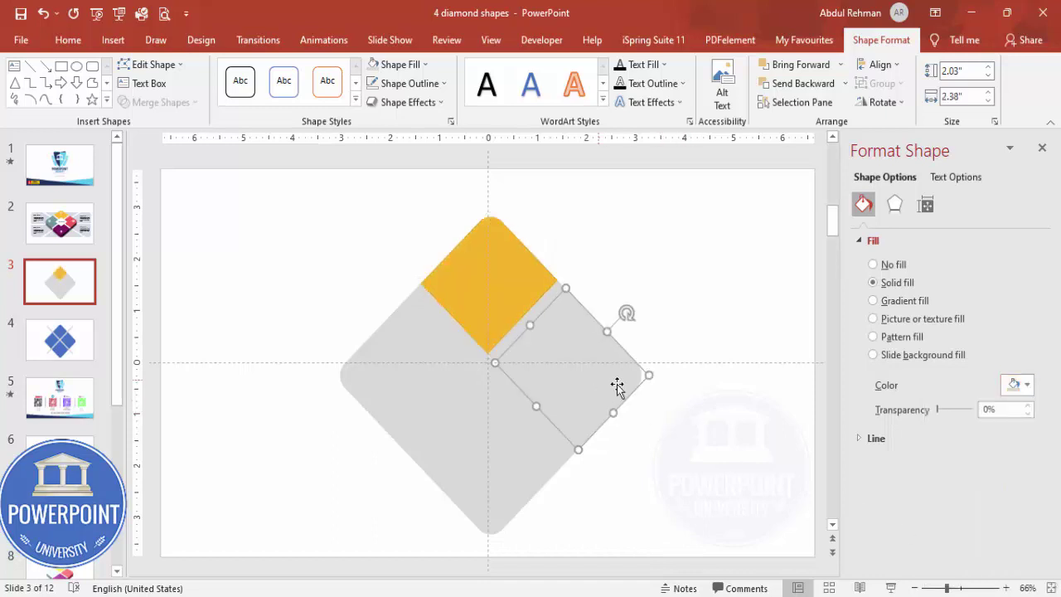
pyautogui.click(1026, 385)
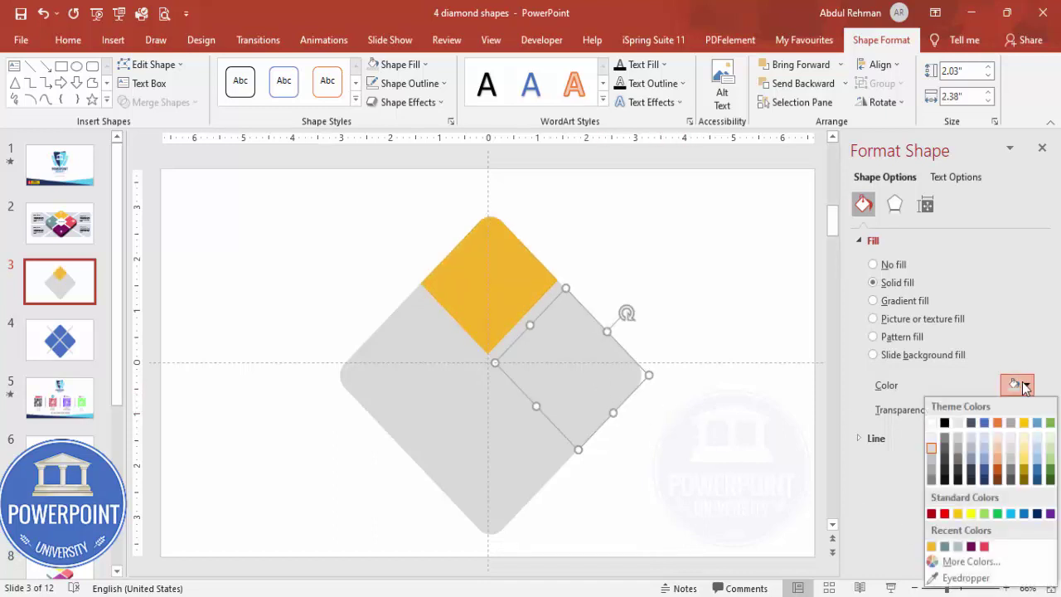
pyautogui.click(985, 547)
# Step: Fill the bottom quarter plum and the left quarter teal
pyautogui.click(550, 441)
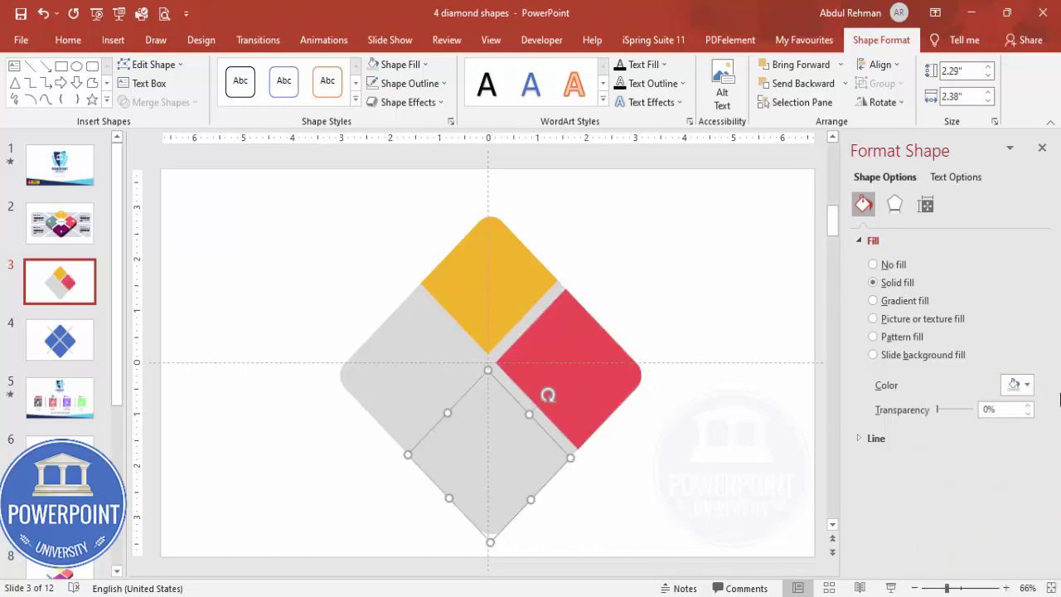
pyautogui.click(1027, 385)
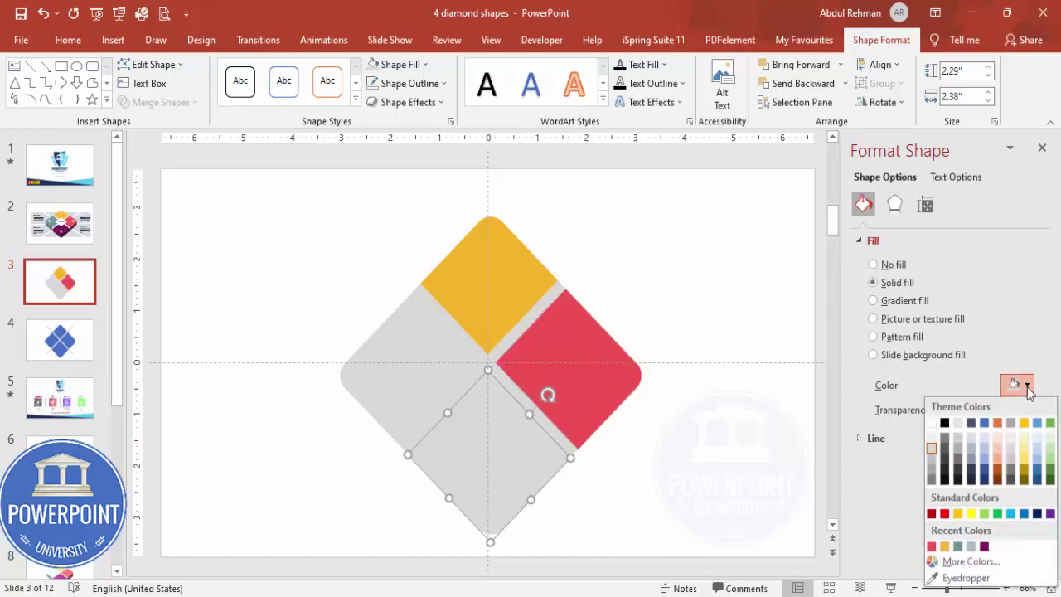
pyautogui.click(984, 547)
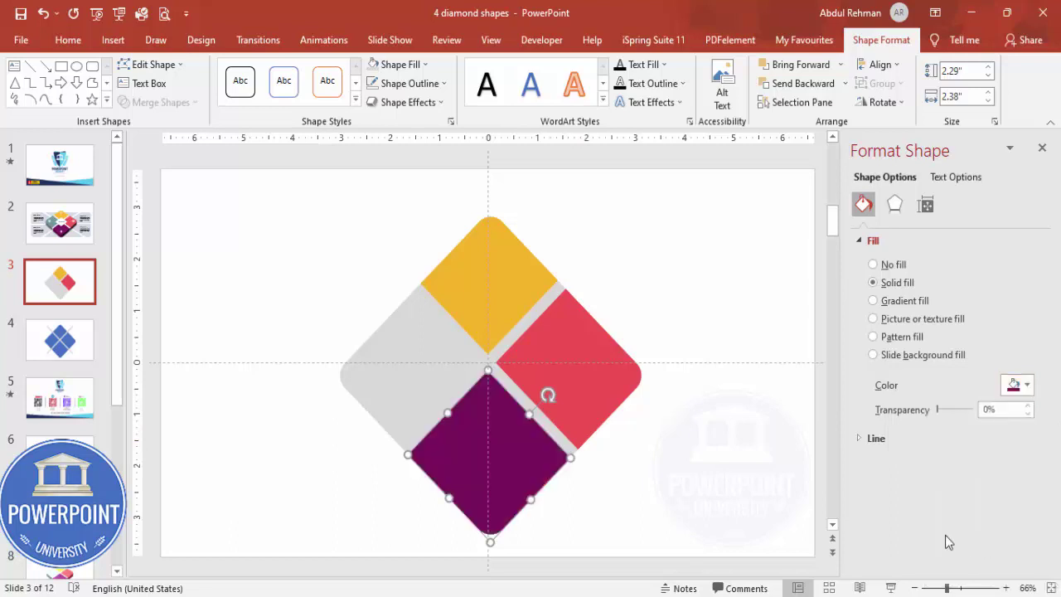
pyautogui.click(435, 359)
pyautogui.click(1027, 385)
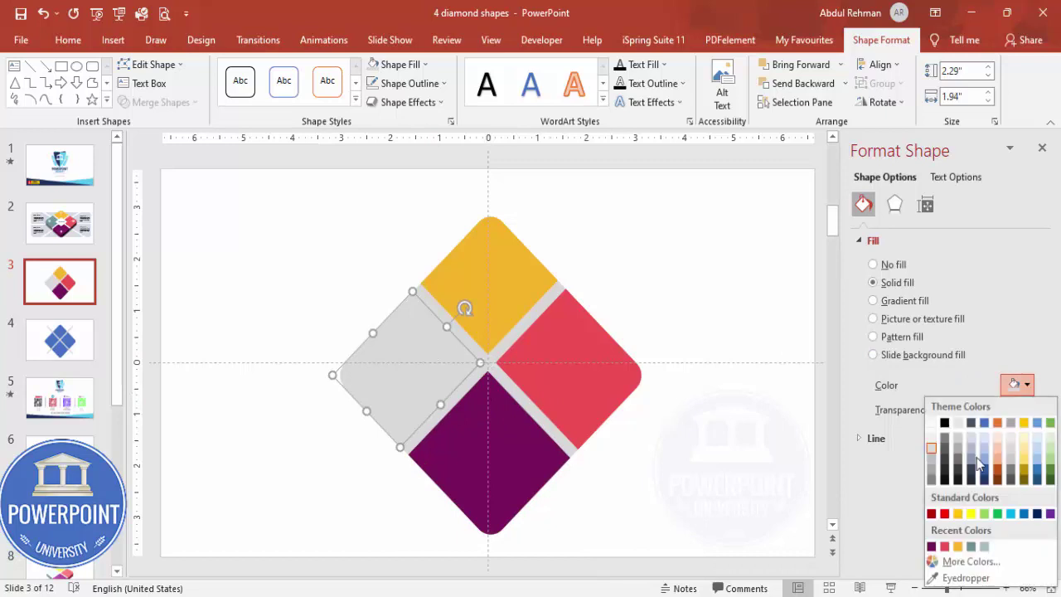
pyautogui.click(976, 547)
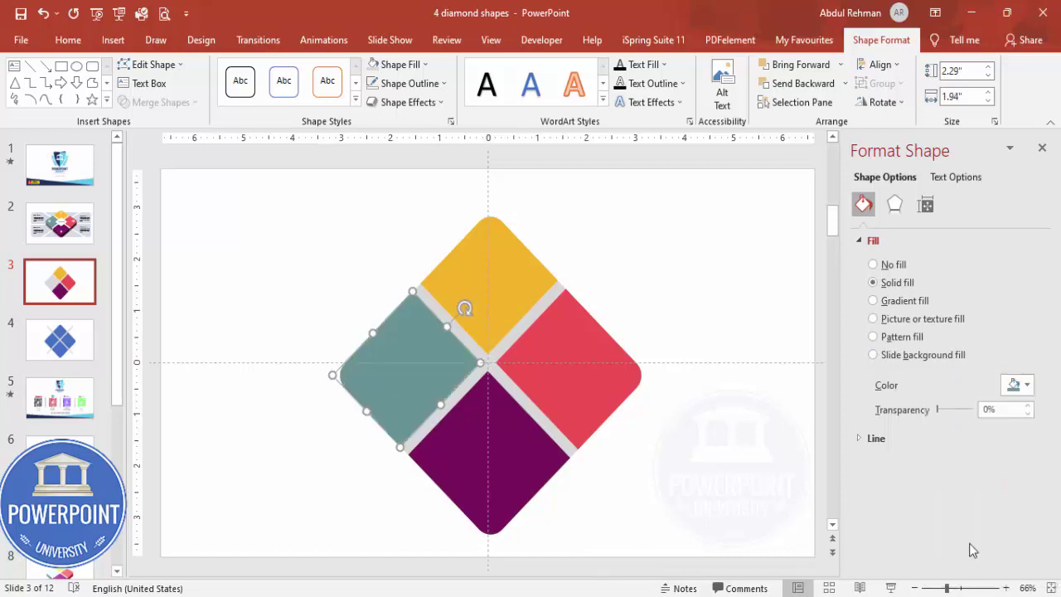
# Step: Make the gap strips and the centre piece white, then select all shapes
pyautogui.click(681, 286)
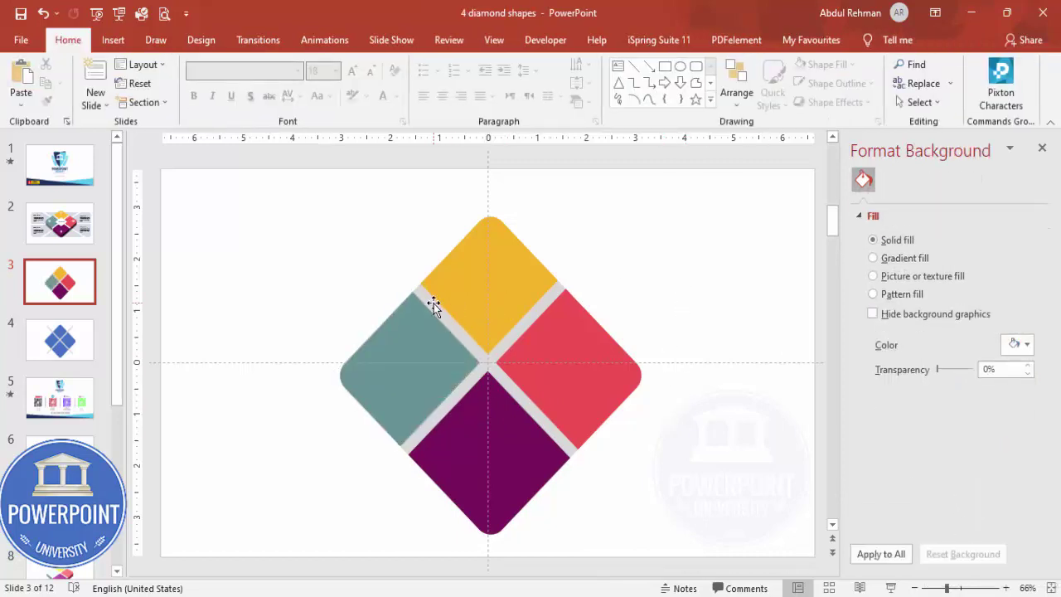
pyautogui.click(474, 304)
pyautogui.keyDown('shift'); pyautogui.click(536, 306); pyautogui.keyUp('shift')
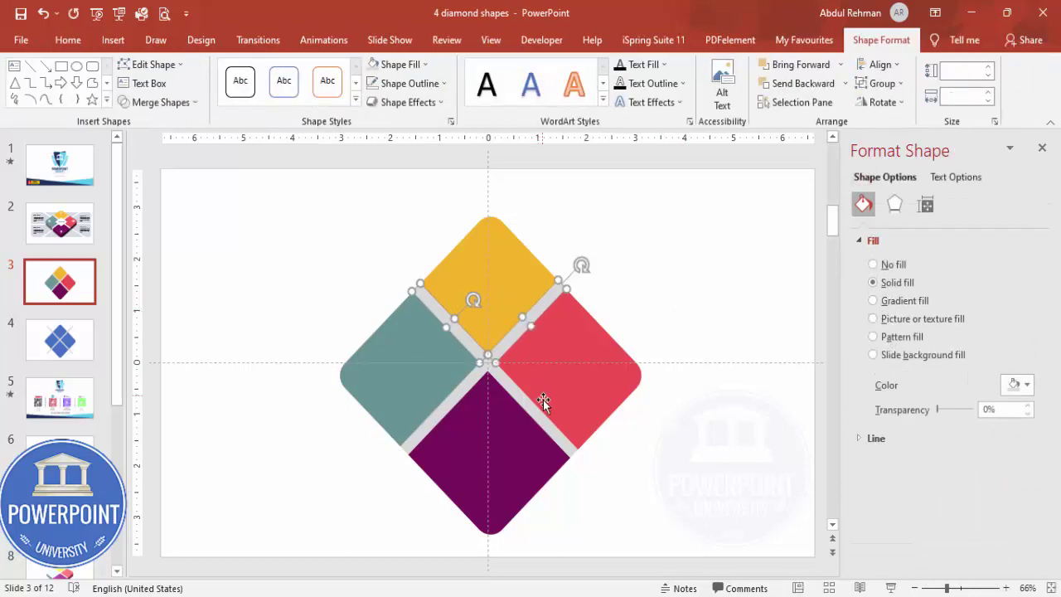
pyautogui.keyDown('shift'); pyautogui.click(463, 403); pyautogui.keyUp('shift')
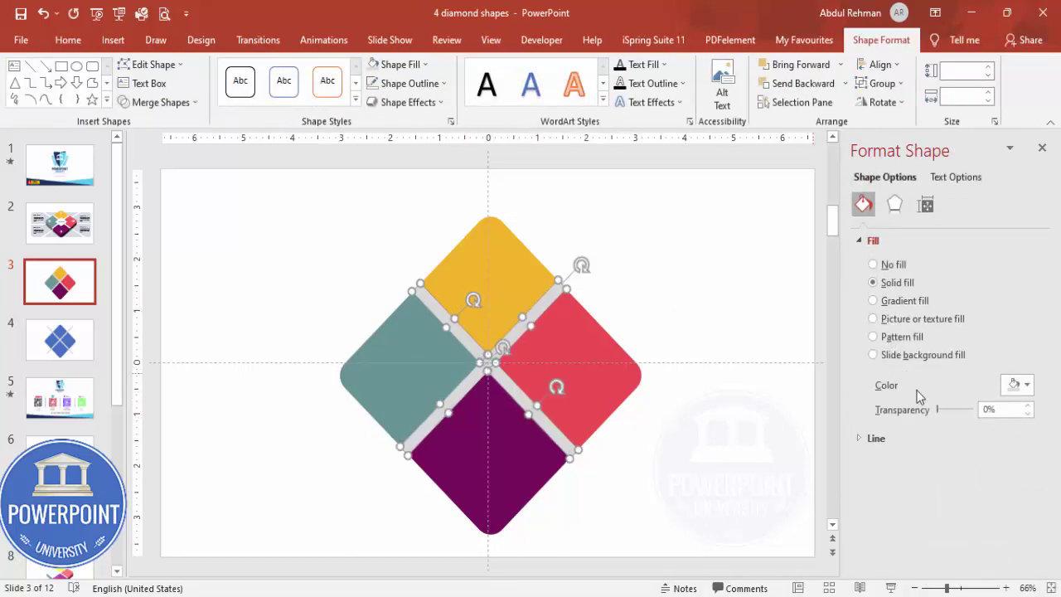
pyautogui.click(1026, 385)
pyautogui.click(932, 424)
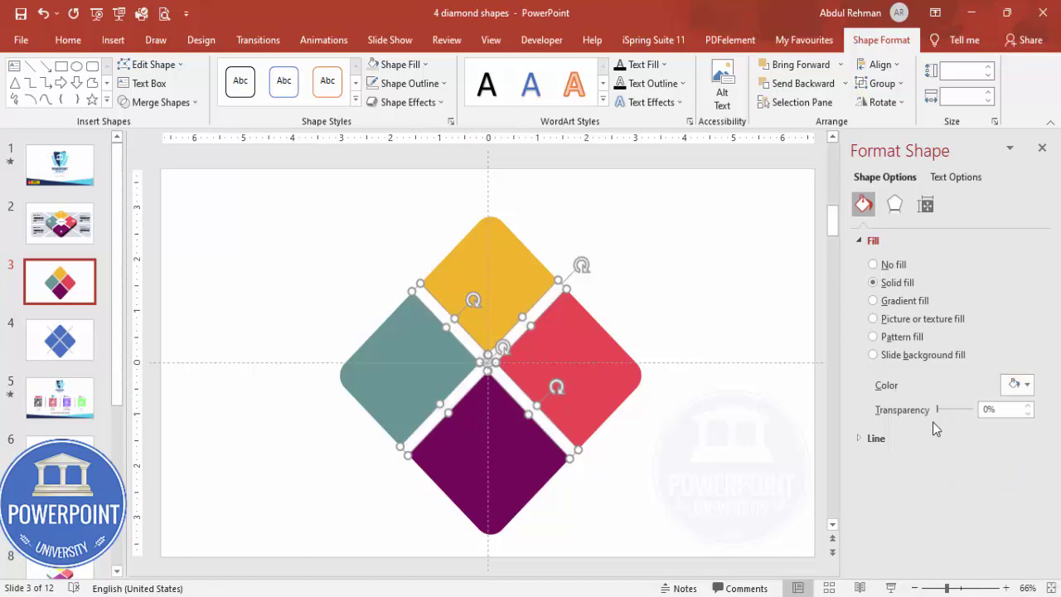
pyautogui.click(694, 311)
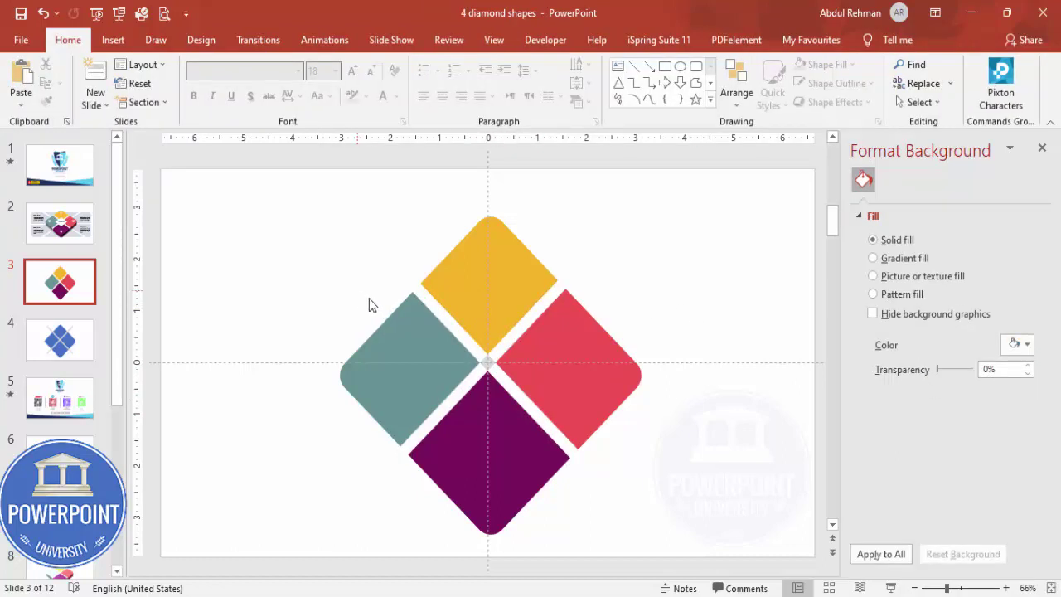
pyautogui.moveTo(356, 290); pyautogui.dragTo(583, 420)
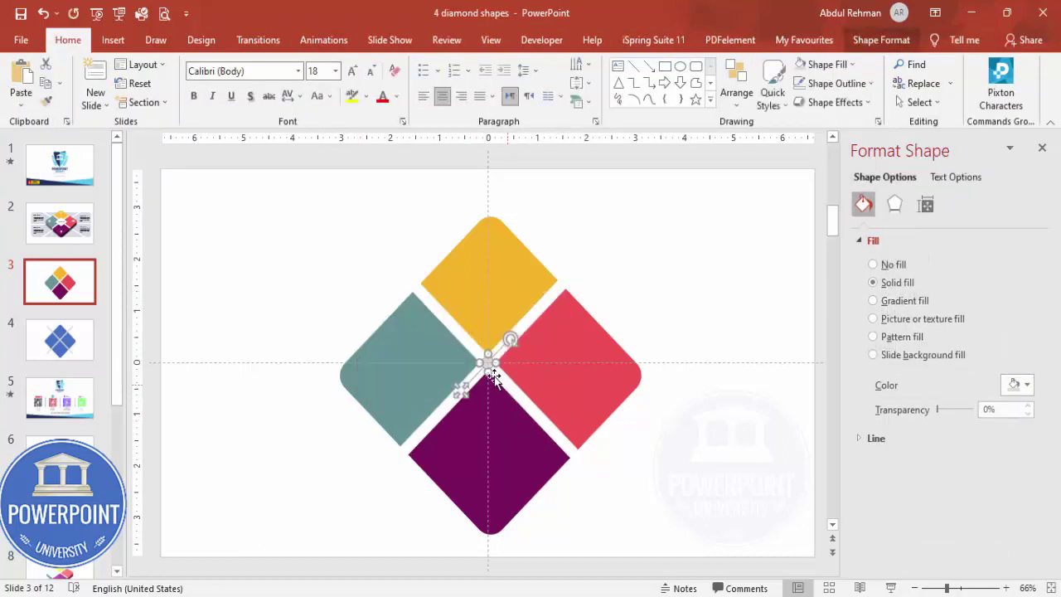
pyautogui.click(1013, 385)
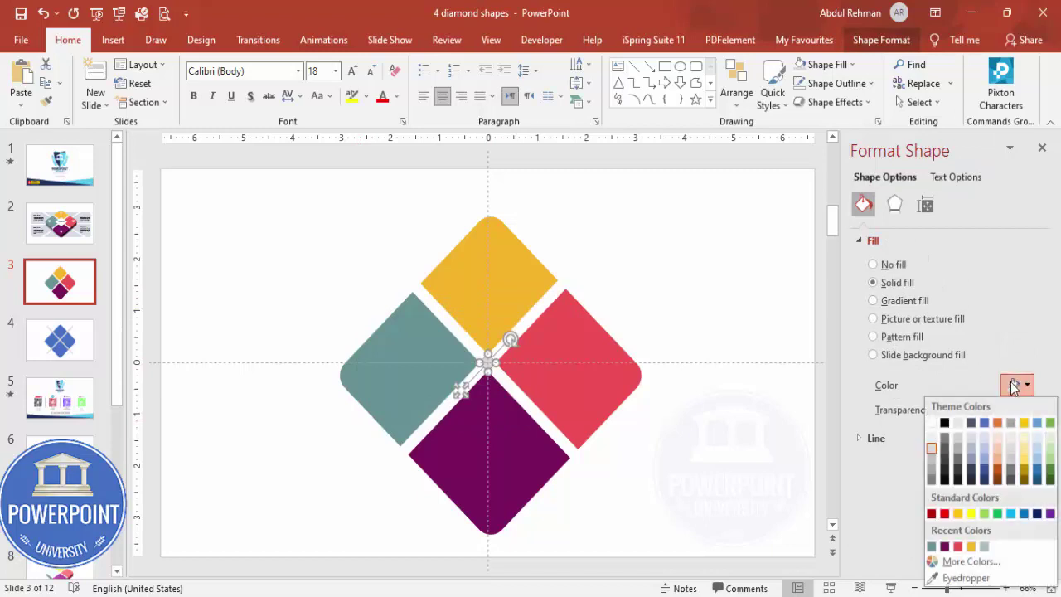
pyautogui.click(932, 423)
pyautogui.click(670, 293)
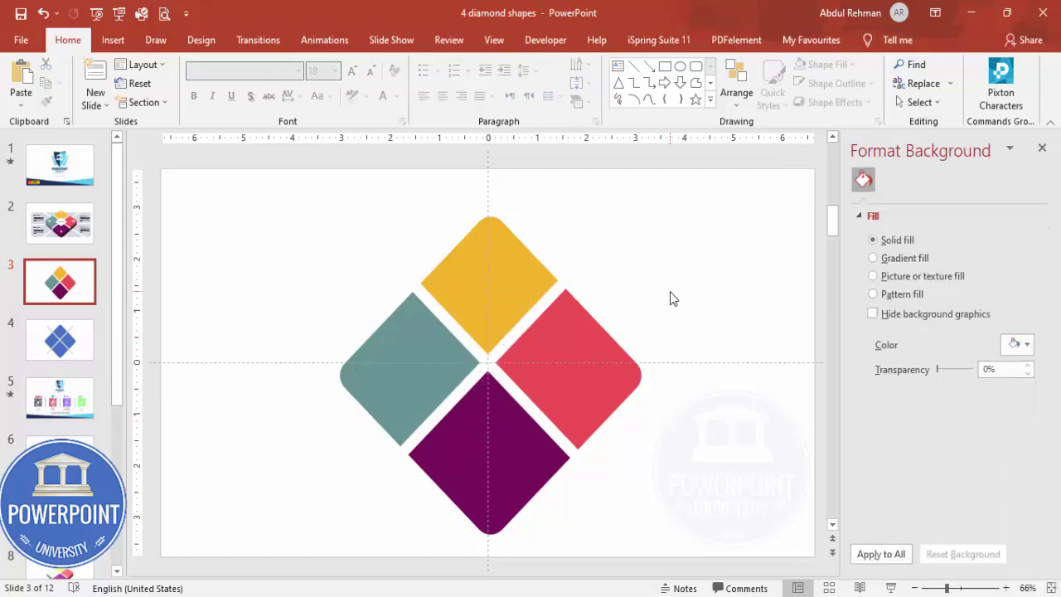
pyautogui.hotkey('ctrl', 'a')
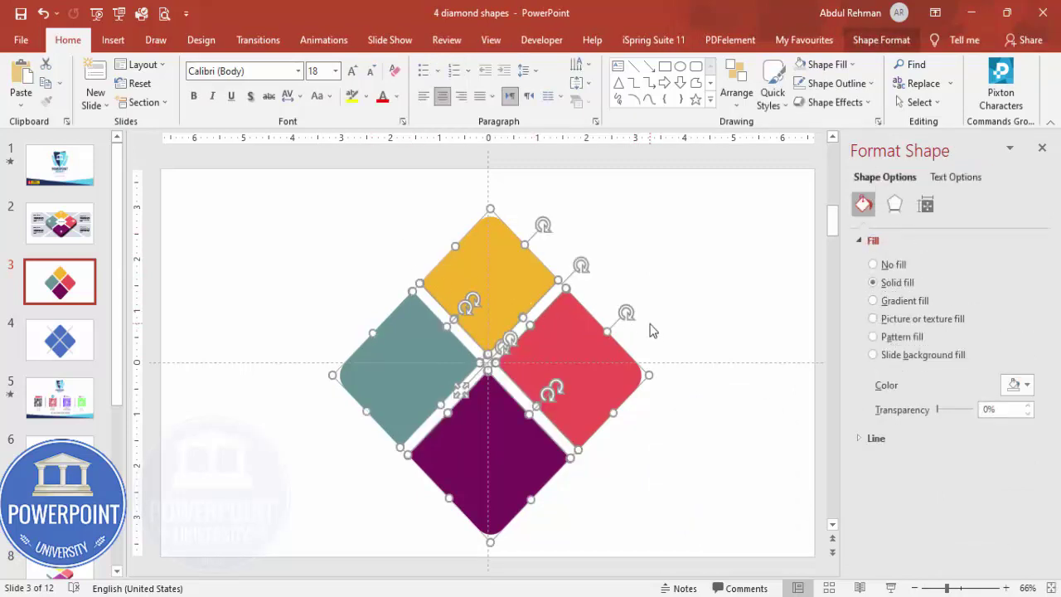
# Step: Group all the diamond pieces into one group, keeping its original position
pyautogui.hotkey('ctrl', 'g')
pyautogui.moveTo(529, 353); pyautogui.dragTo(663, 343)
pyautogui.hotkey('ctrl', 'z')
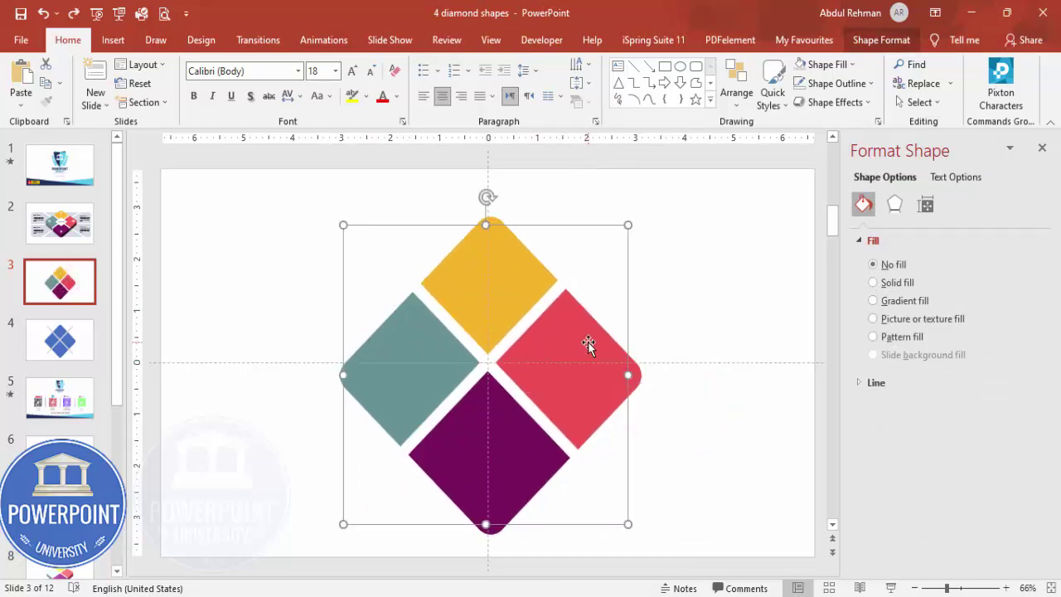
# Step: Apply the Perspective: Relaxed Moderately 3-D rotation preset to the group
pyautogui.click(893, 210)
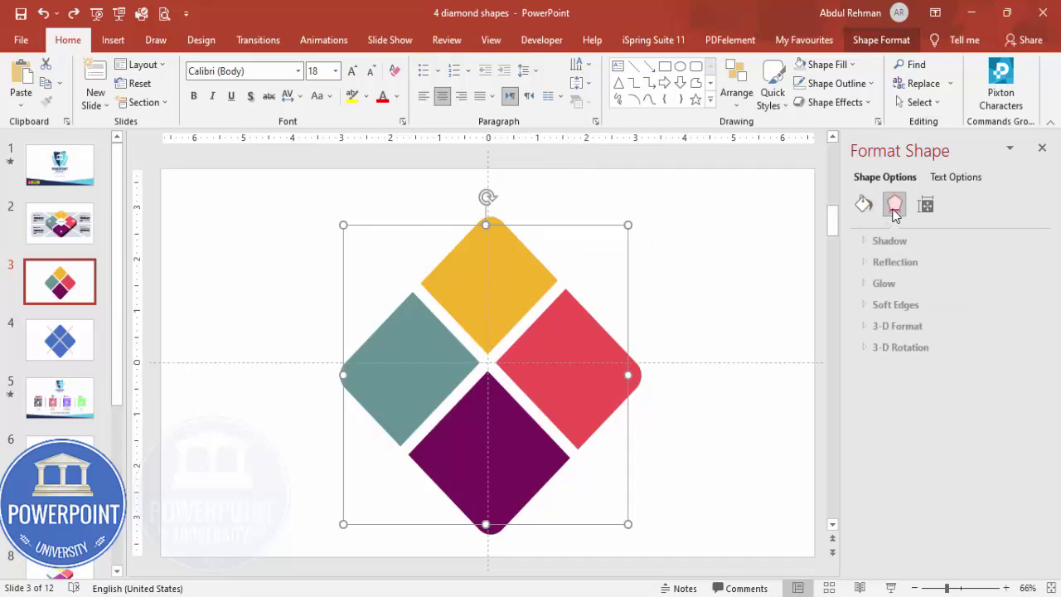
pyautogui.click(920, 353)
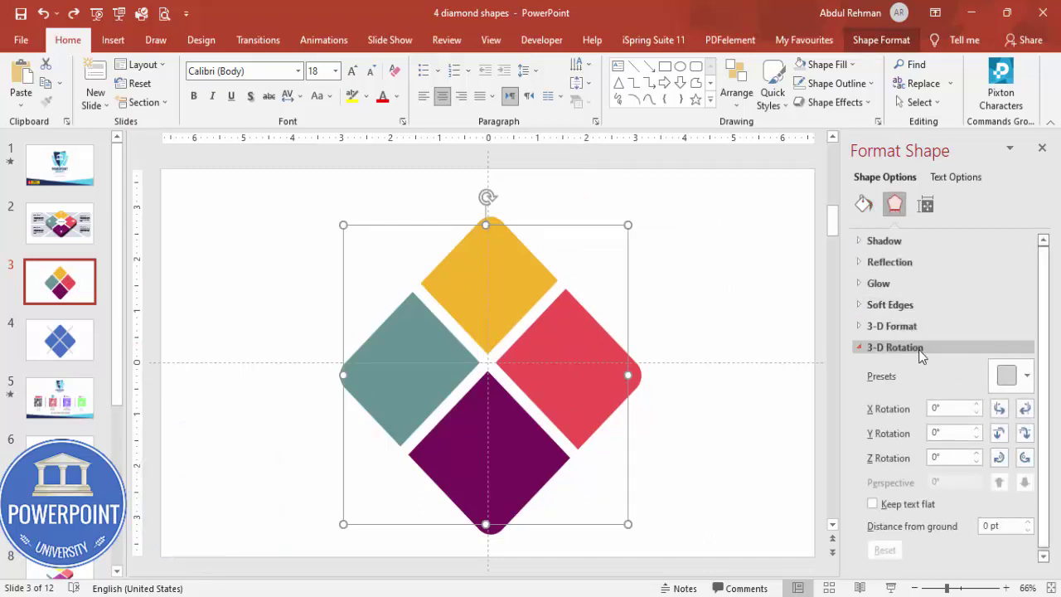
pyautogui.click(1011, 376)
pyautogui.moveTo(1051, 274); pyautogui.dragTo(1057, 296)
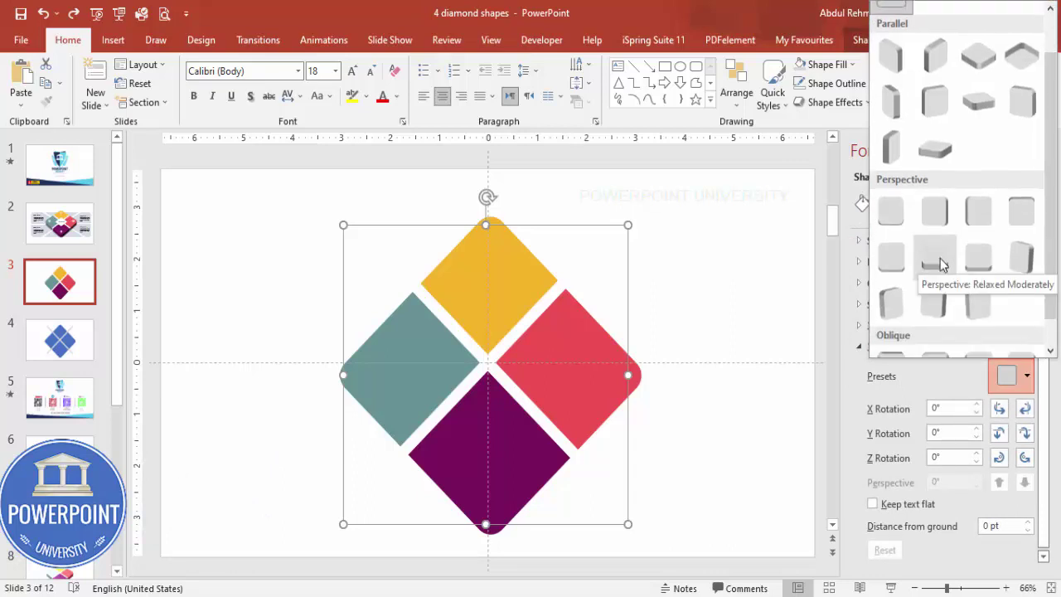
pyautogui.click(940, 261)
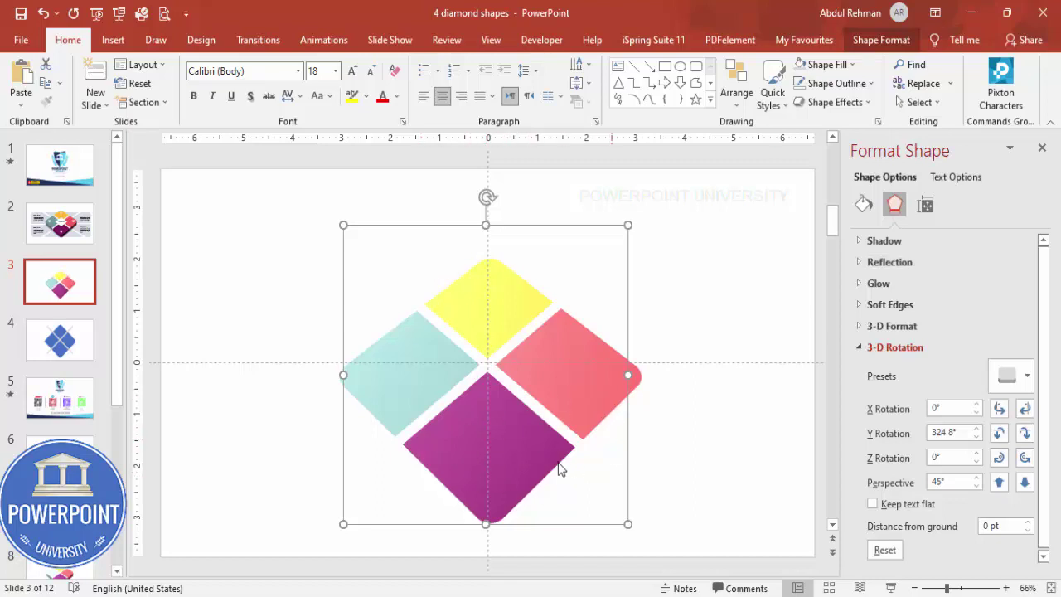
pyautogui.click(889, 329)
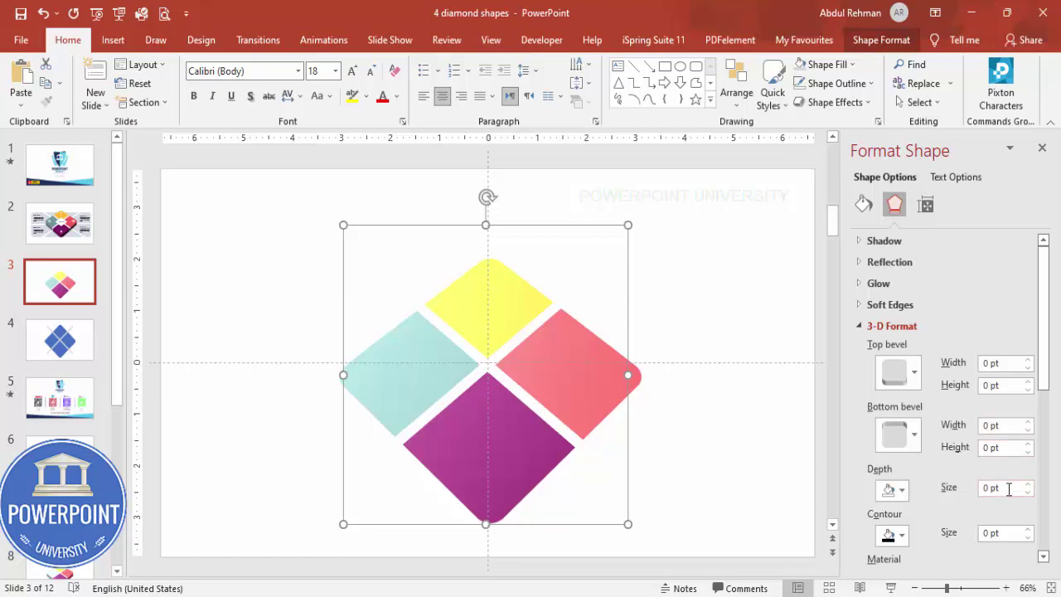
# Step: Set the group's 3-D depth size to 40 pt
pyautogui.click(1009, 489)
pyautogui.write('40')
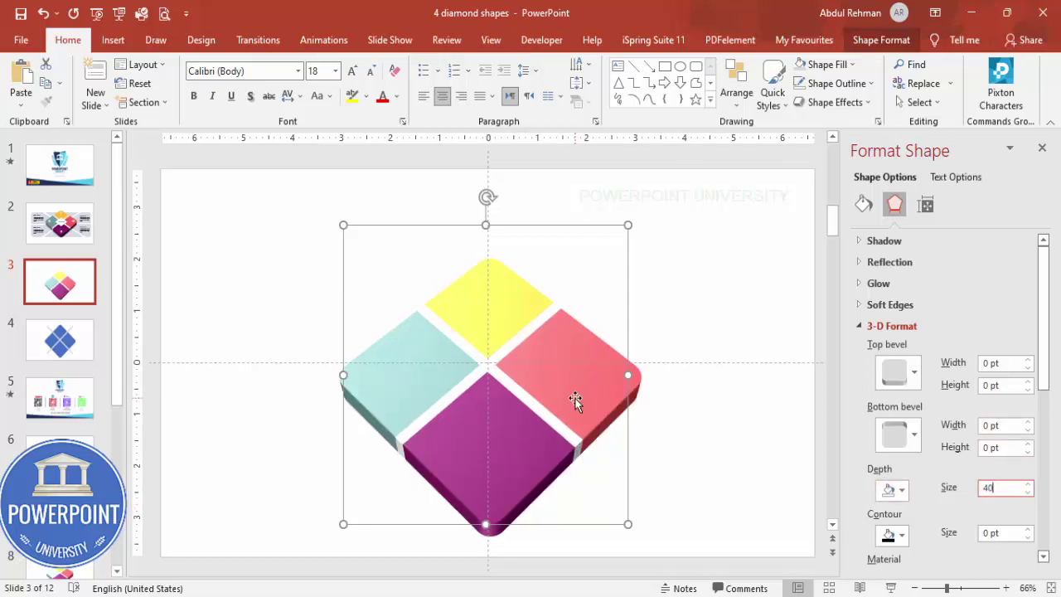
pyautogui.press('Return')
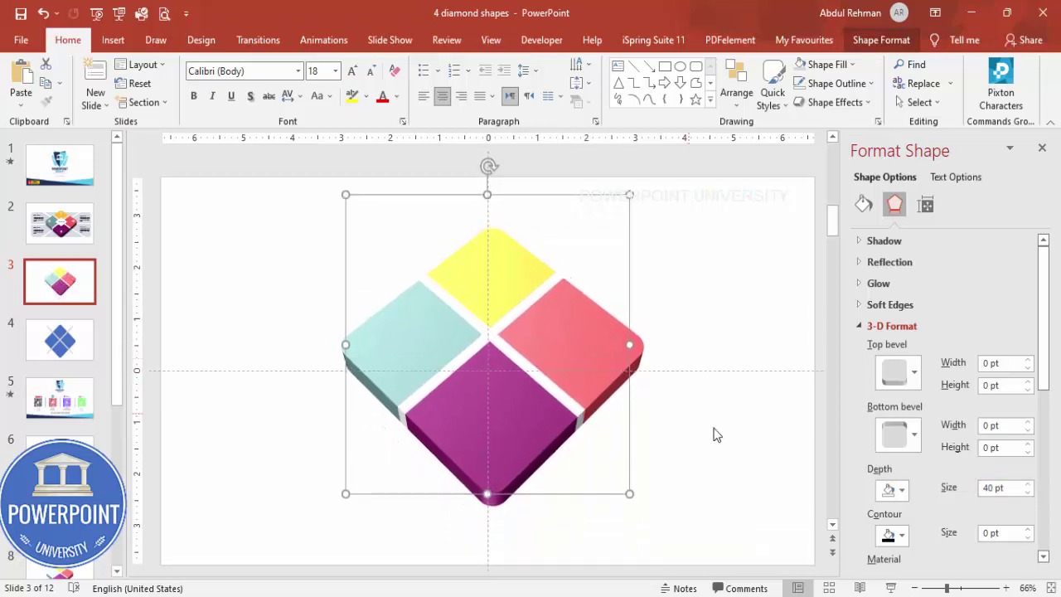
pyautogui.moveTo(1050, 362); pyautogui.dragTo(1049, 539)
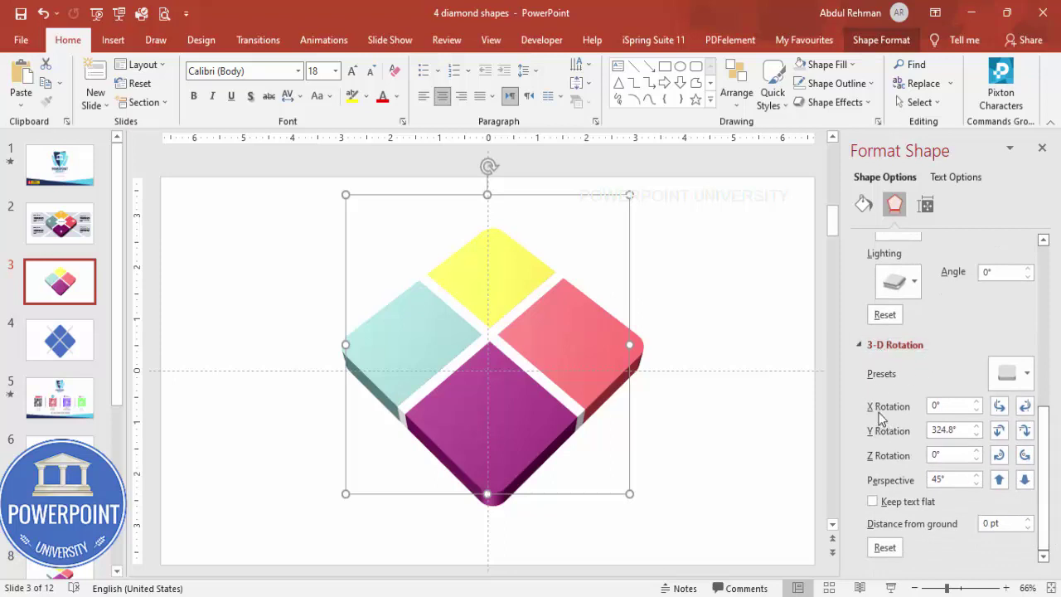
# Step: Experiment with 5° Z and Y rotation nudges, ending at Z 0° and Y 324.8°
pyautogui.click(1025, 457)
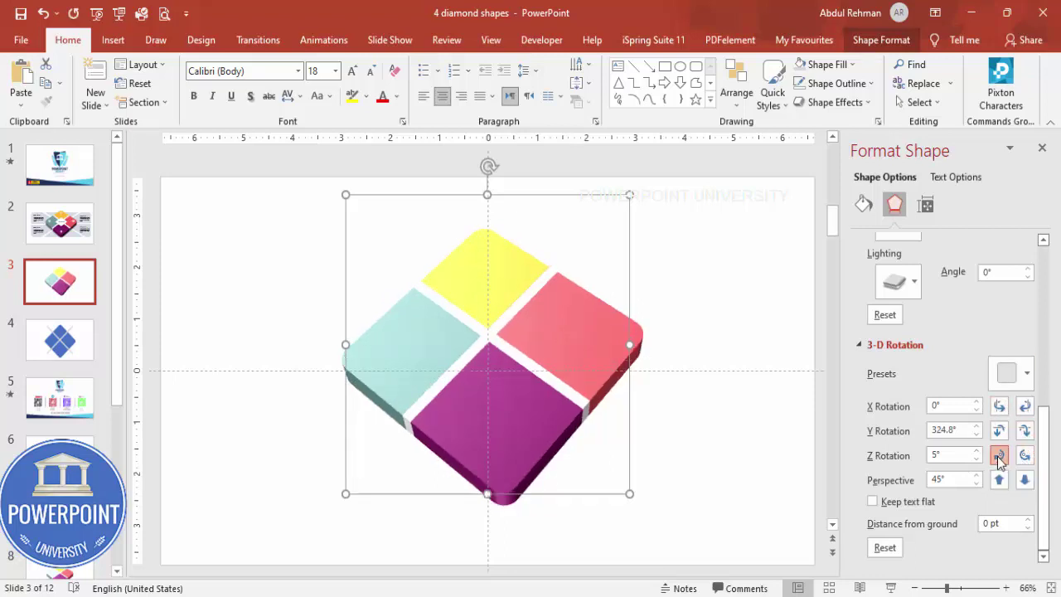
pyautogui.click(1000, 456)
pyautogui.click(1025, 432)
pyautogui.click(1025, 432)
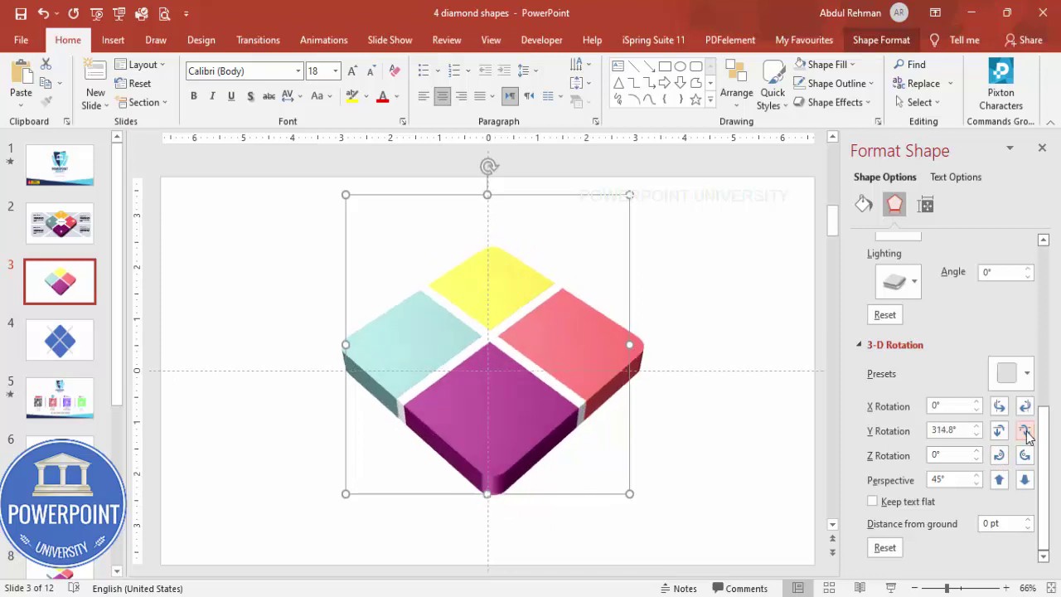
pyautogui.click(1026, 432)
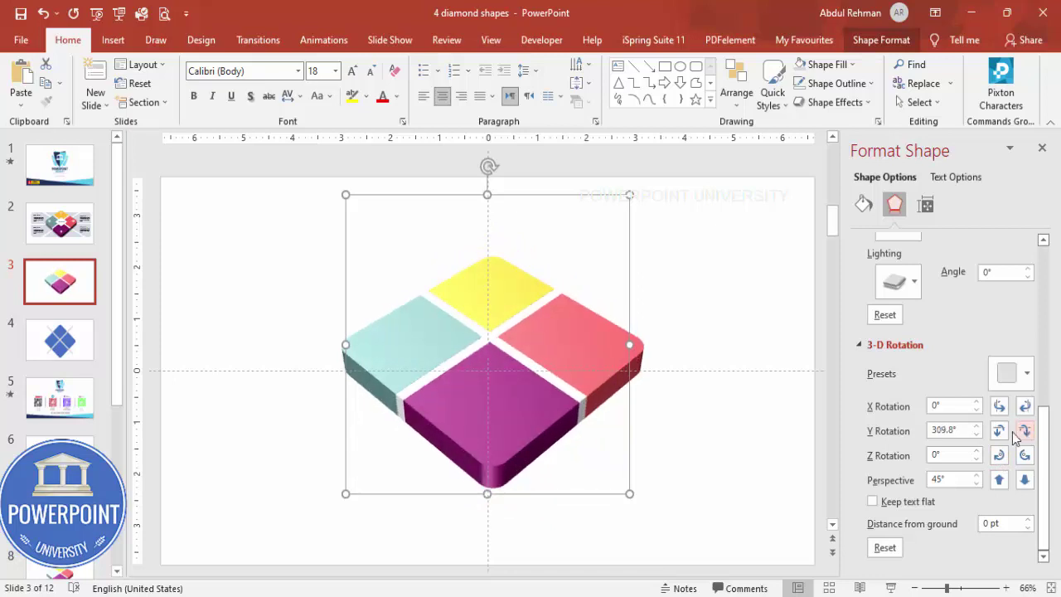
pyautogui.click(999, 431)
pyautogui.click(998, 431)
pyautogui.click(999, 431)
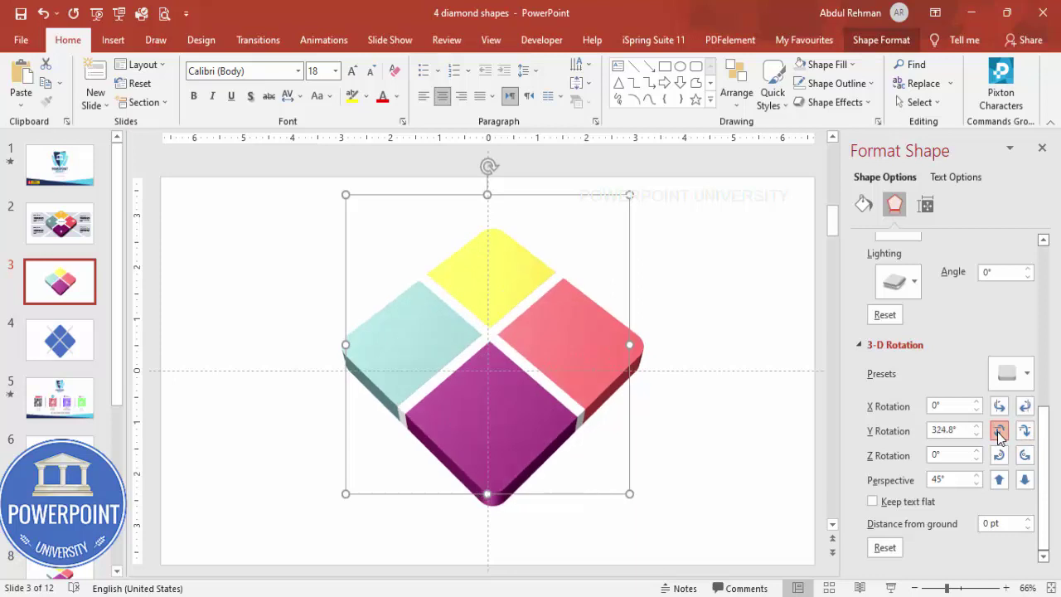
pyautogui.click(1025, 431)
pyautogui.click(1025, 431)
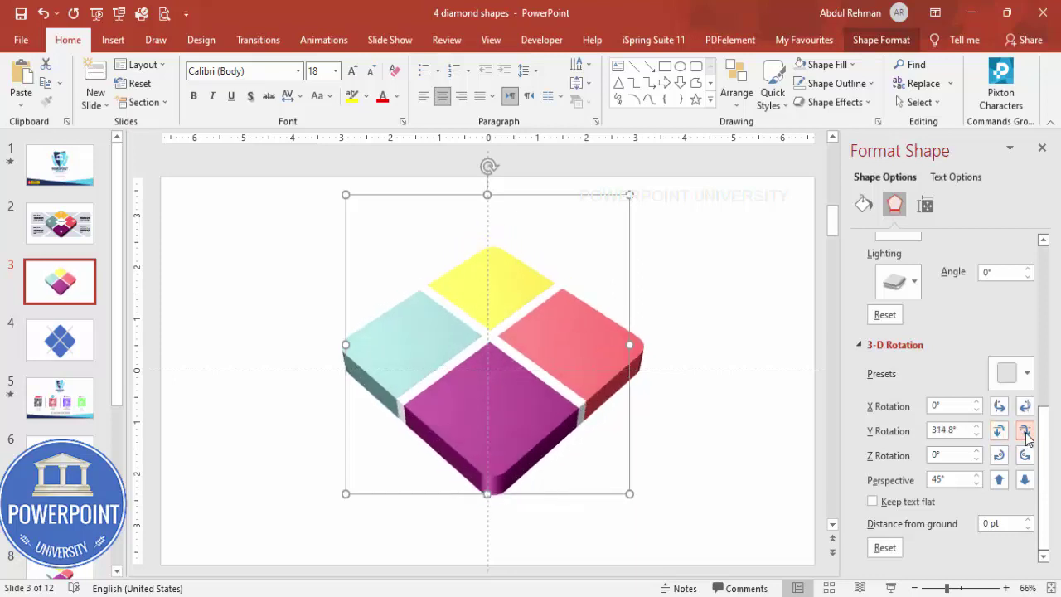
pyautogui.click(1025, 431)
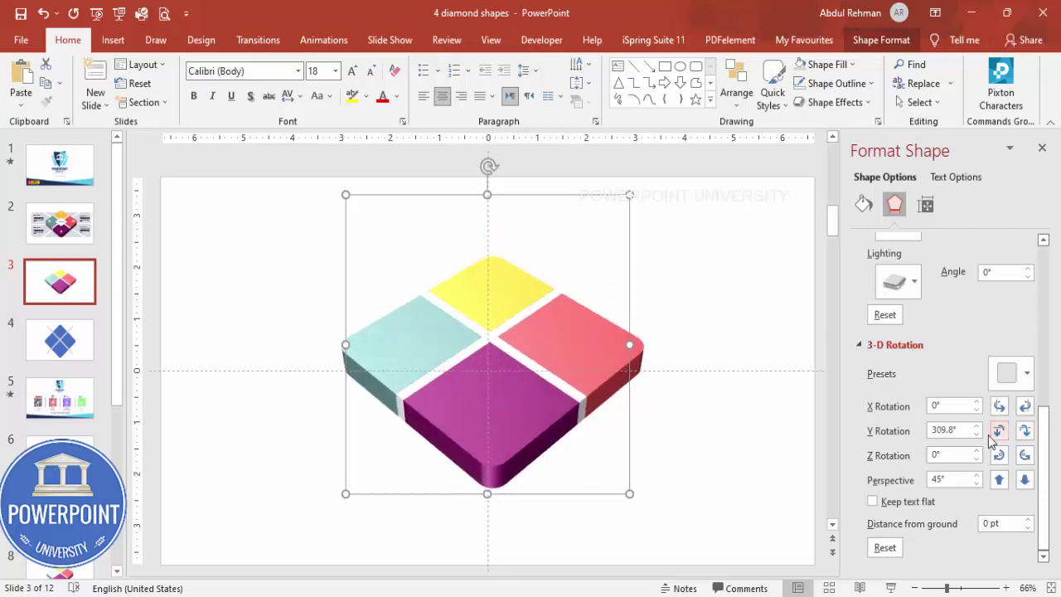
pyautogui.click(1001, 431)
pyautogui.click(1001, 432)
pyautogui.click(1000, 432)
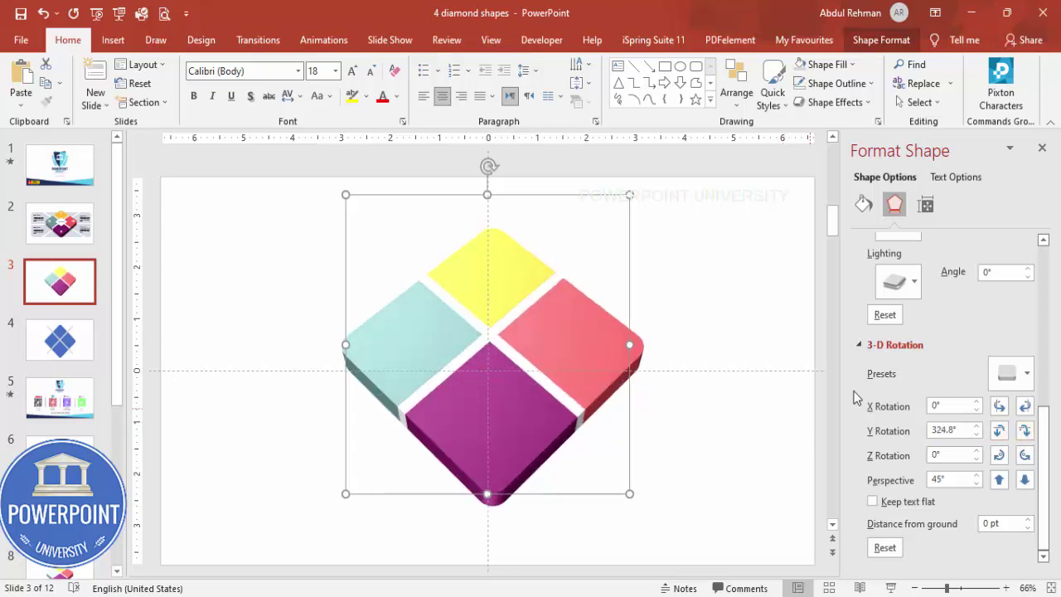
# Step: Switch the tile's 3-D lighting to Two Point
pyautogui.moveTo(1042, 426); pyautogui.dragTo(1020, 370)
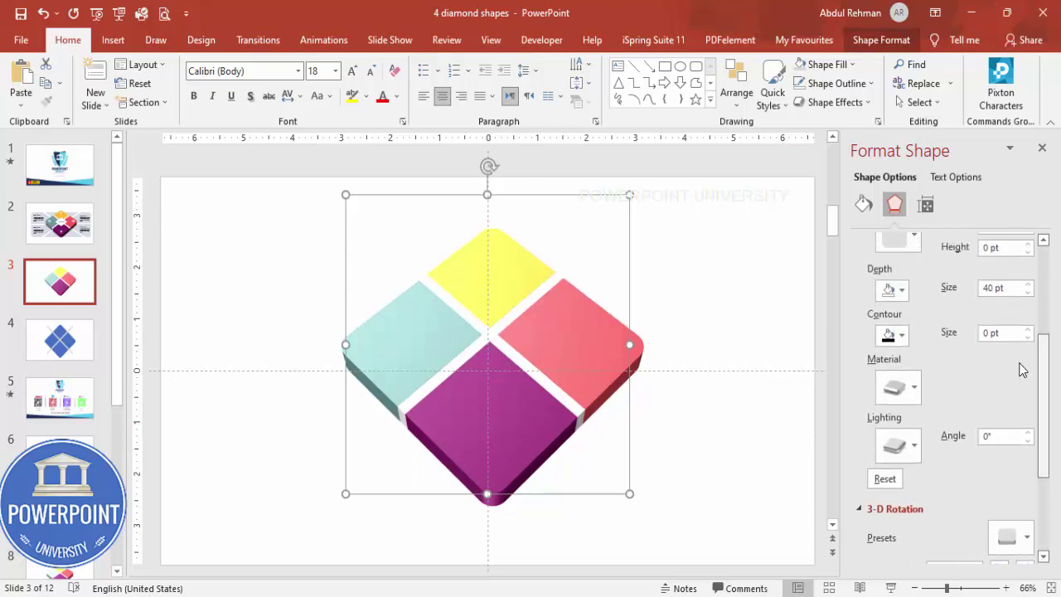
pyautogui.click(909, 448)
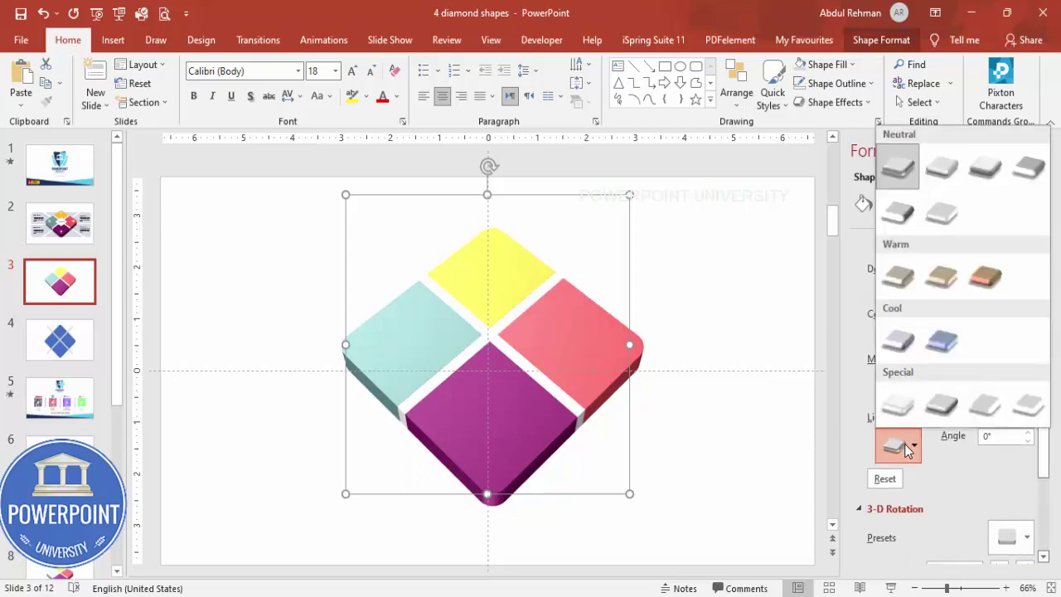
pyautogui.click(935, 408)
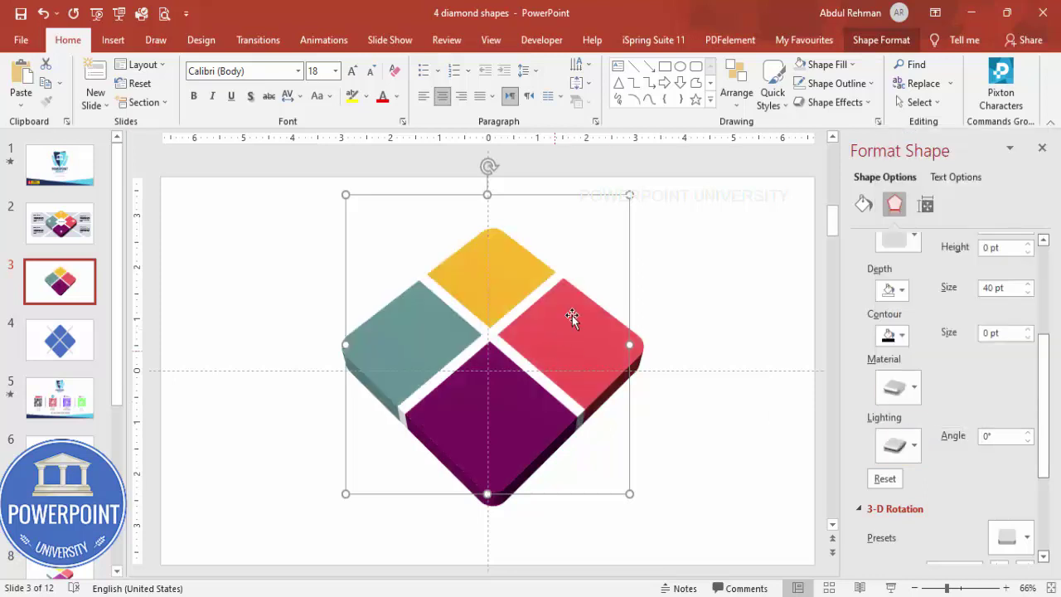
pyautogui.click(694, 308)
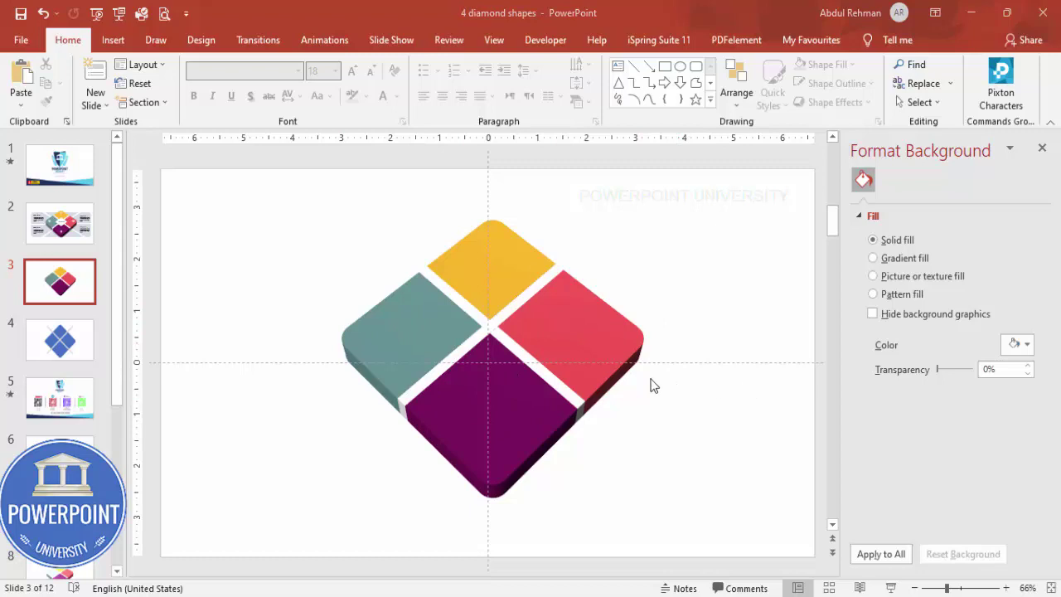
# Step: Raise the tile's extrusion depth to 45 pt
pyautogui.click(557, 312)
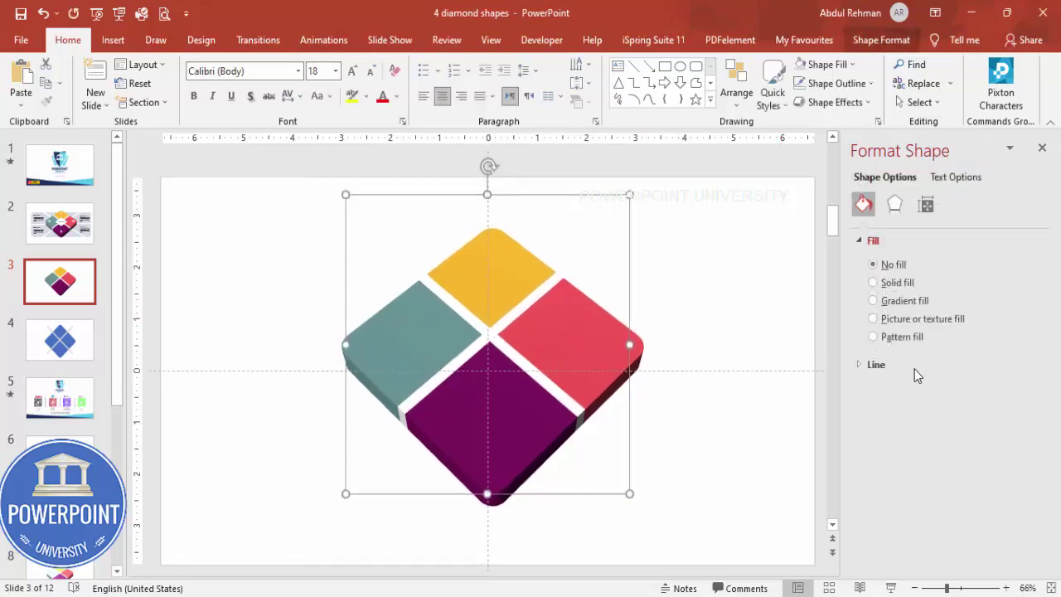
pyautogui.click(895, 207)
pyautogui.scroll(-1, 1008, 377)
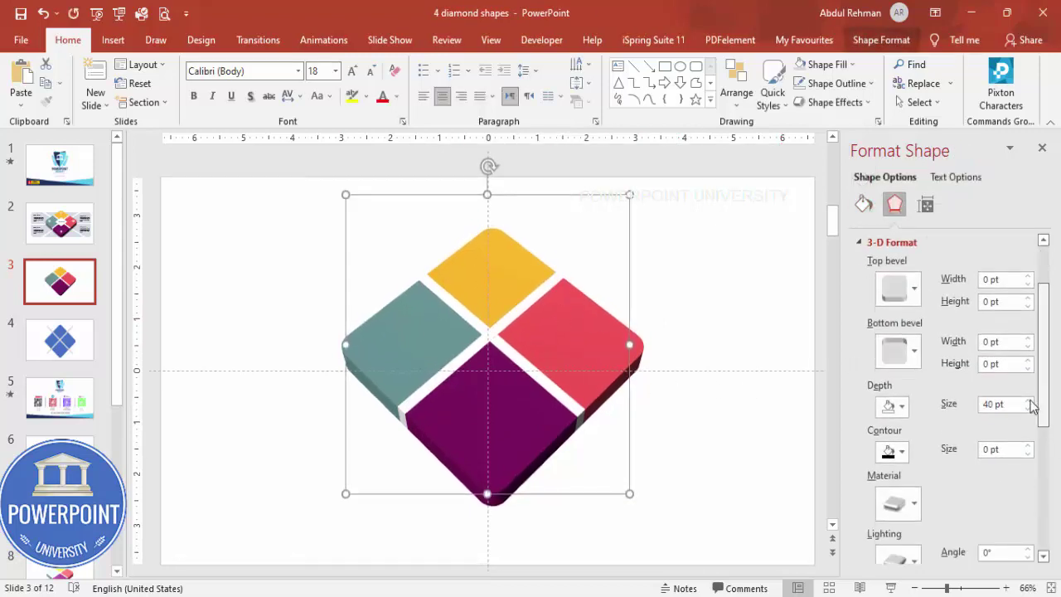
pyautogui.click(1027, 400)
pyautogui.click(1027, 400)
pyautogui.click(1027, 400)
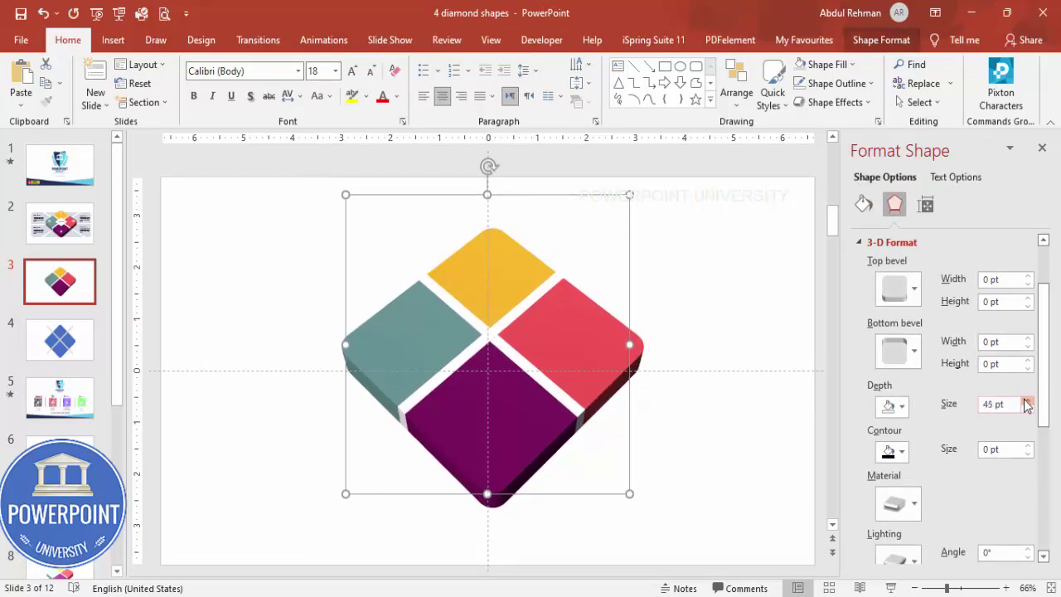
pyautogui.click(1027, 400)
# Step: Try Z and Y rotation nudges, keeping the tilt at Y 324.8° and Z 0°
pyautogui.scroll(-3, 1028, 425)
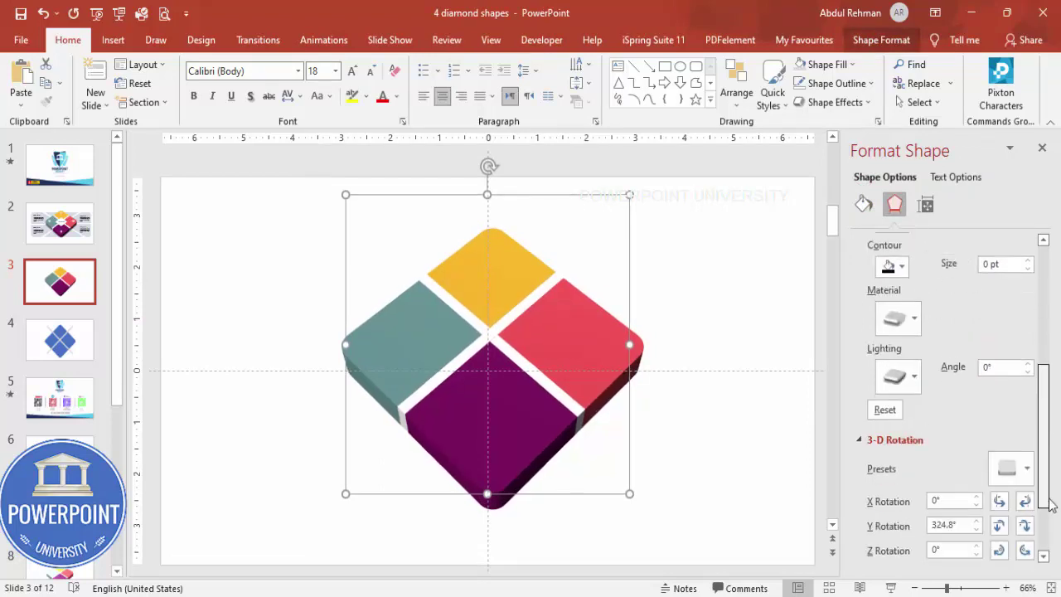
pyautogui.click(1025, 502)
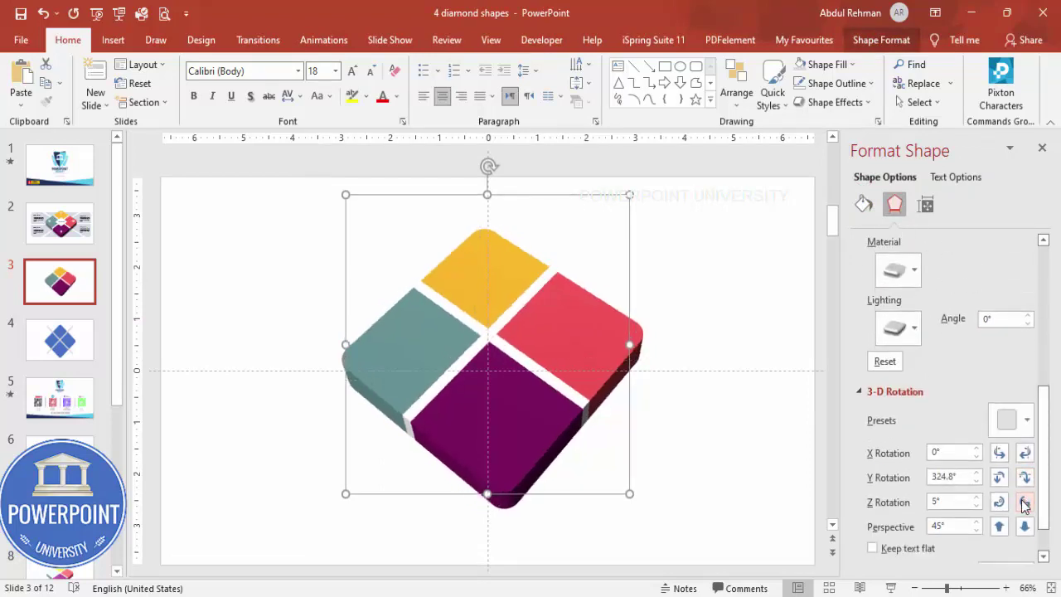
pyautogui.click(999, 502)
pyautogui.click(1024, 477)
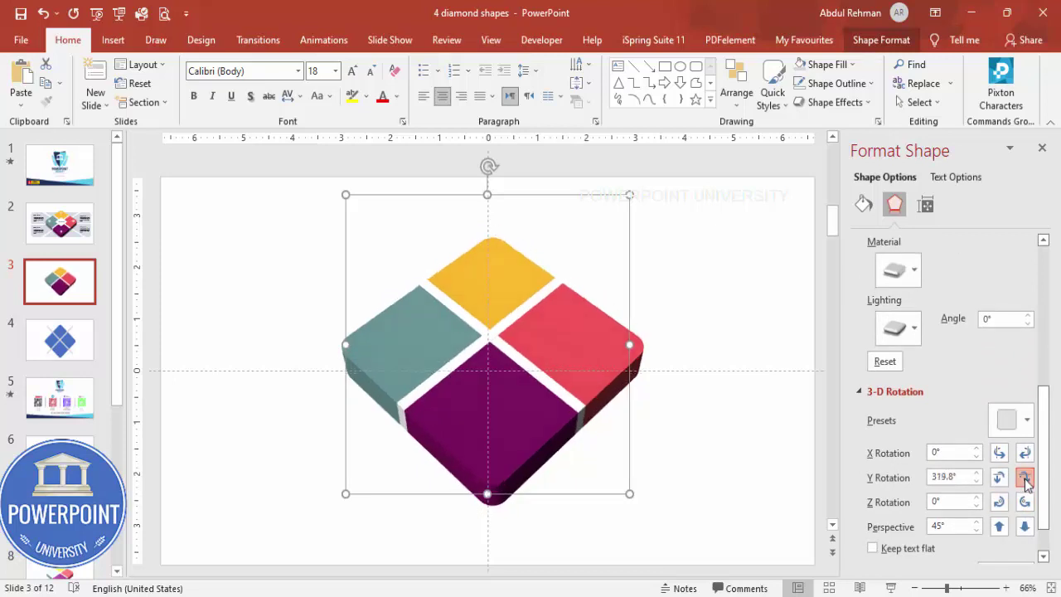
pyautogui.click(1025, 477)
pyautogui.click(999, 478)
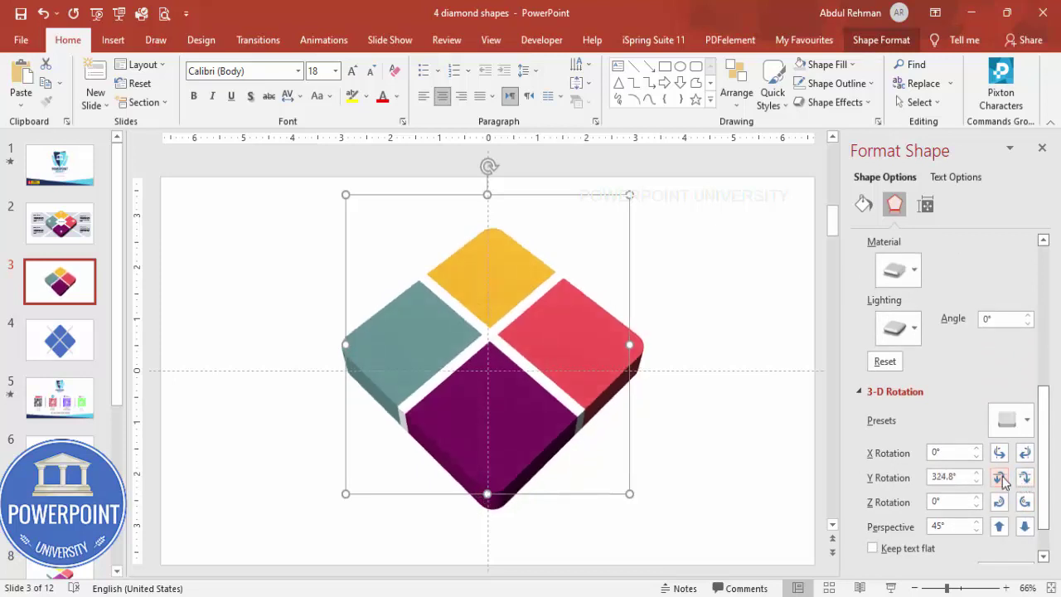
pyautogui.click(712, 325)
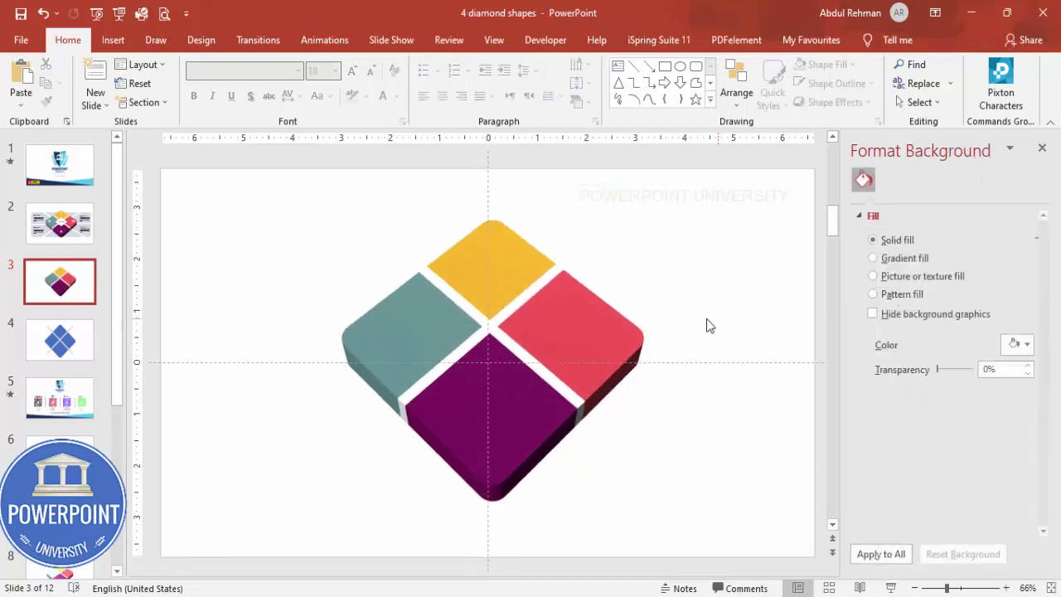
# Step: Draw a large rounded rectangle across the slide, about 12.35 × 5.24 inches, with minimal corner rounding
pyautogui.click(112, 40)
pyautogui.click(250, 83)
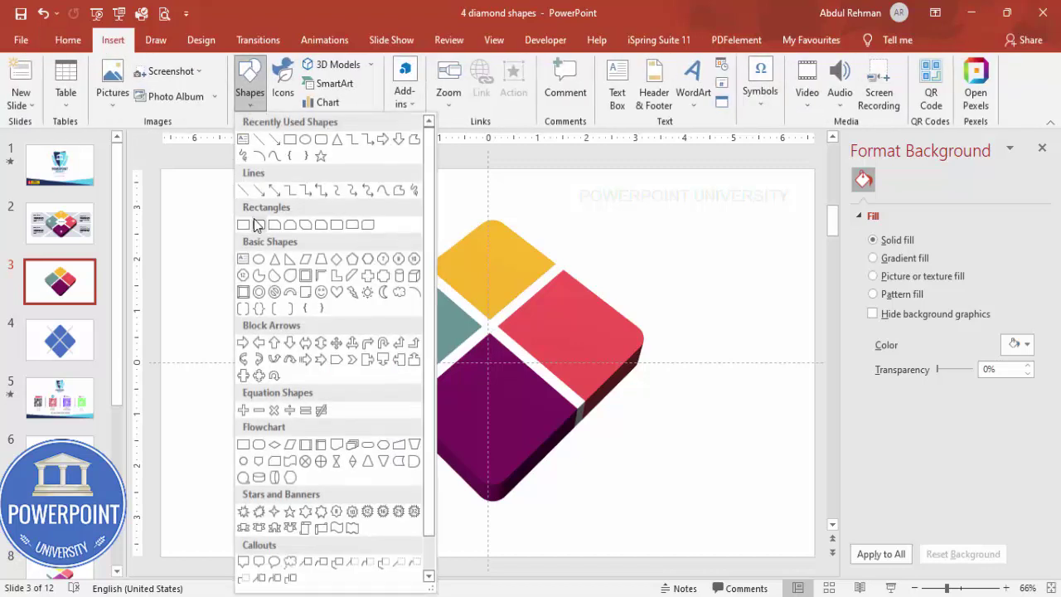
pyautogui.click(256, 225)
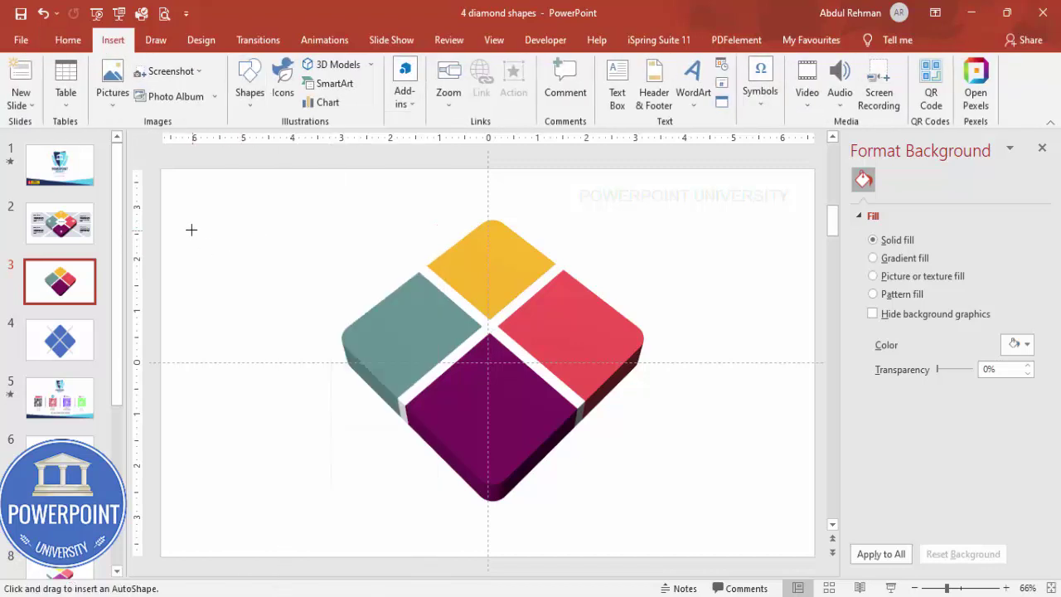
pyautogui.moveTo(187, 216); pyautogui.dragTo(789, 493)
pyautogui.moveTo(491, 218); pyautogui.dragTo(490, 224)
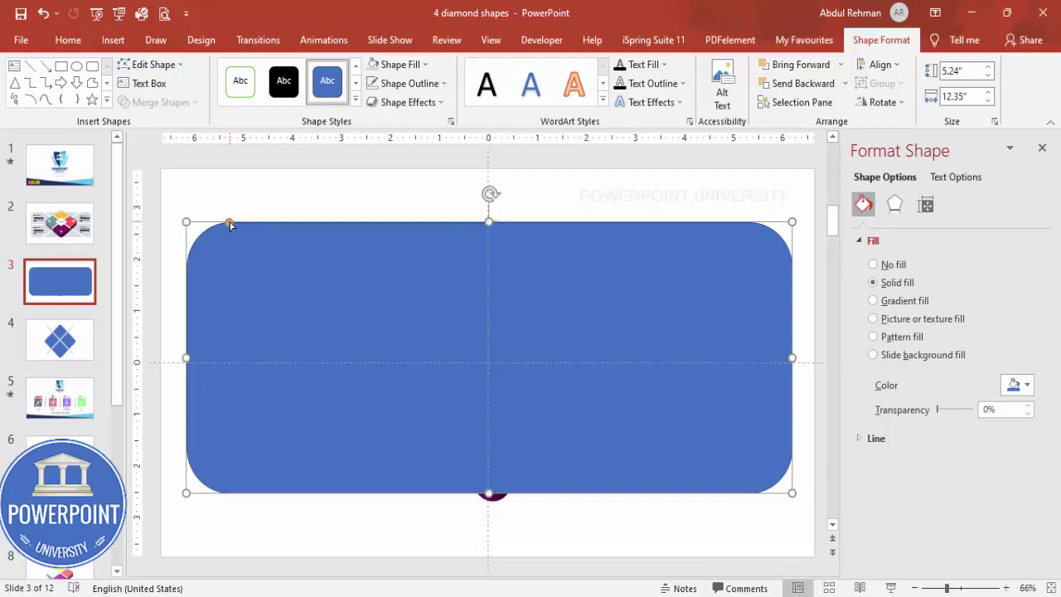
pyautogui.moveTo(229, 226); pyautogui.dragTo(198, 231)
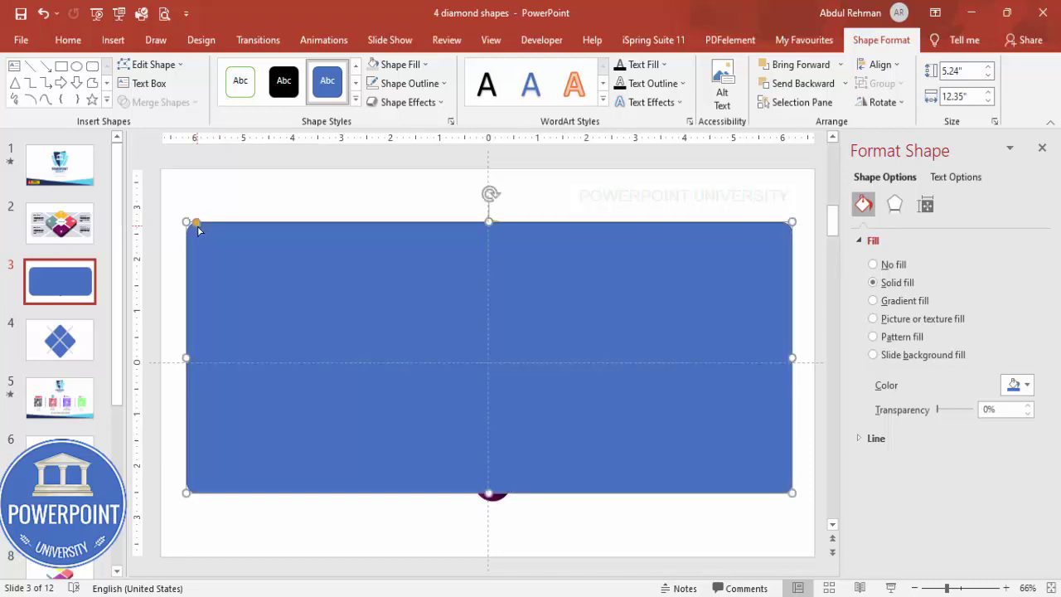
# Step: Remove the rectangle's outline and fill it grey-blue
pyautogui.click(390, 84)
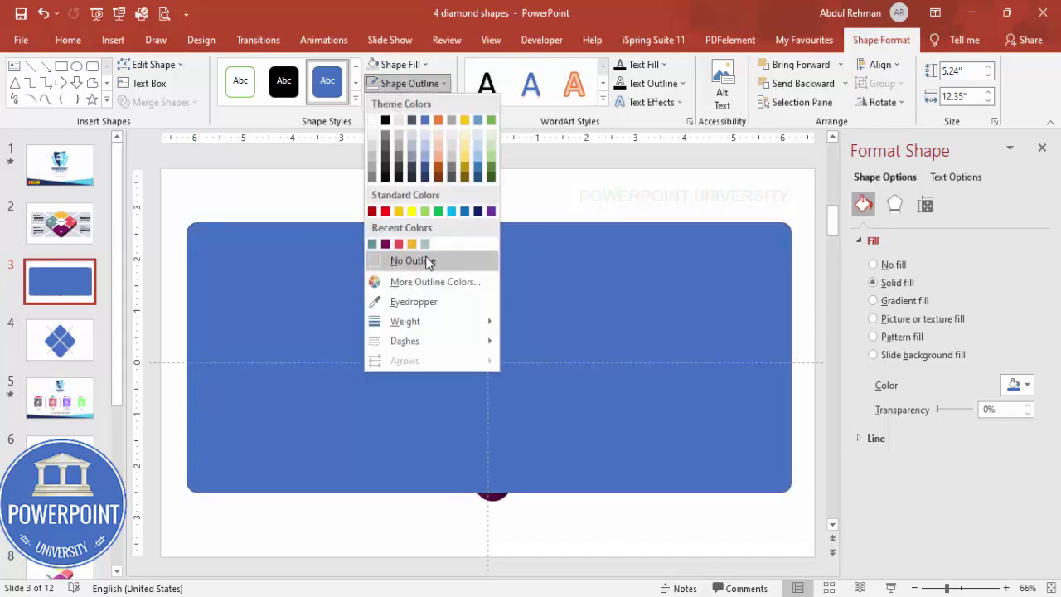
pyautogui.click(427, 261)
pyautogui.click(400, 63)
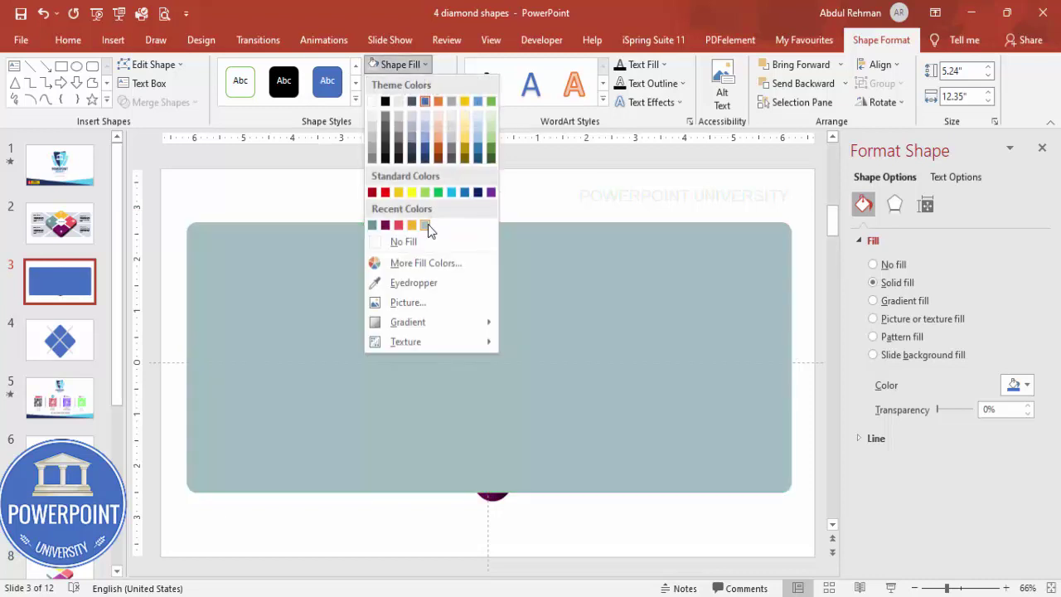
pyautogui.click(428, 228)
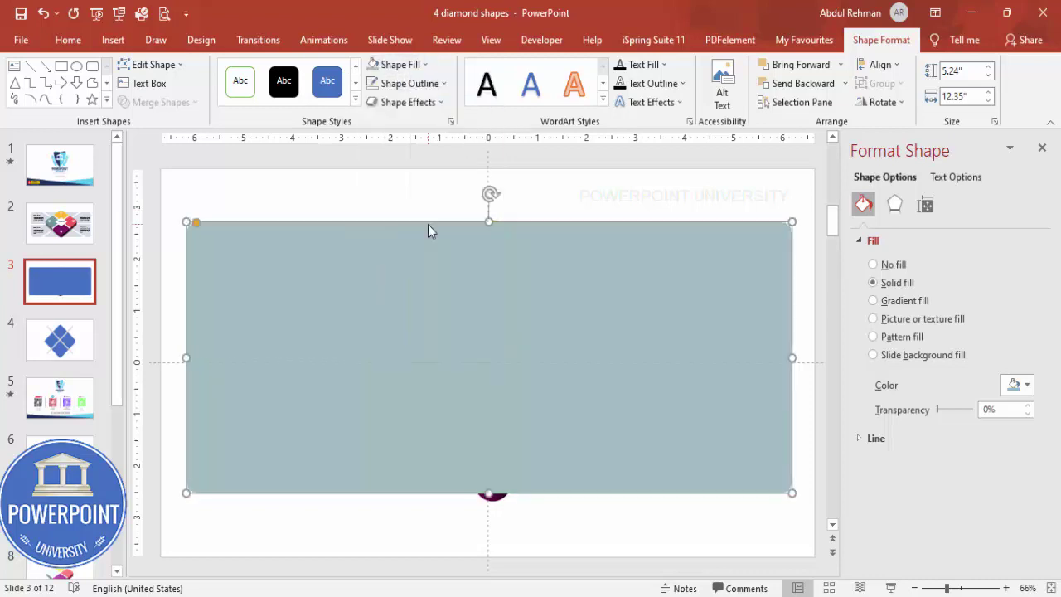
pyautogui.click(1027, 386)
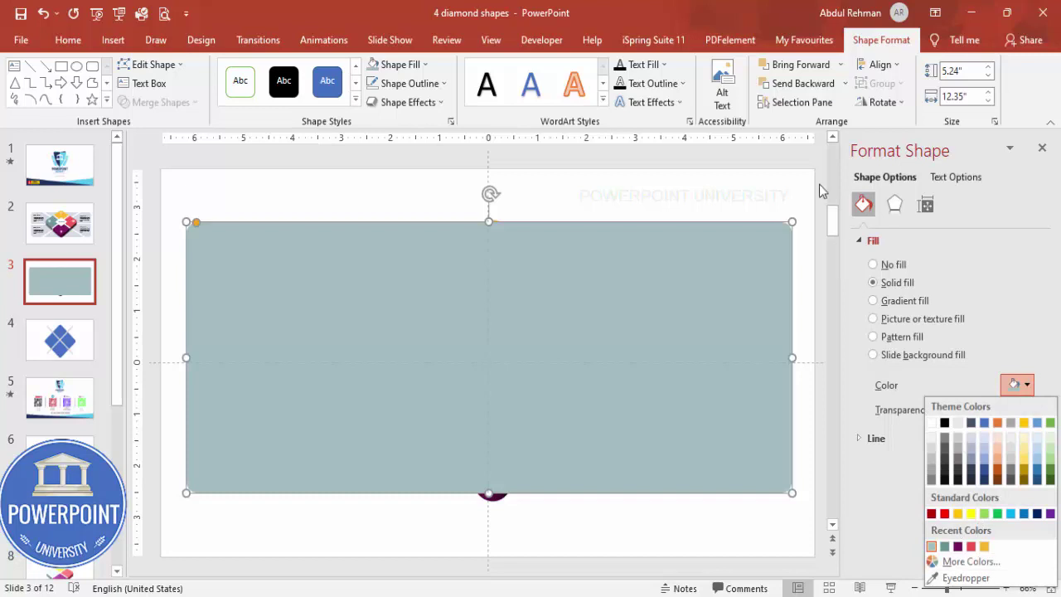